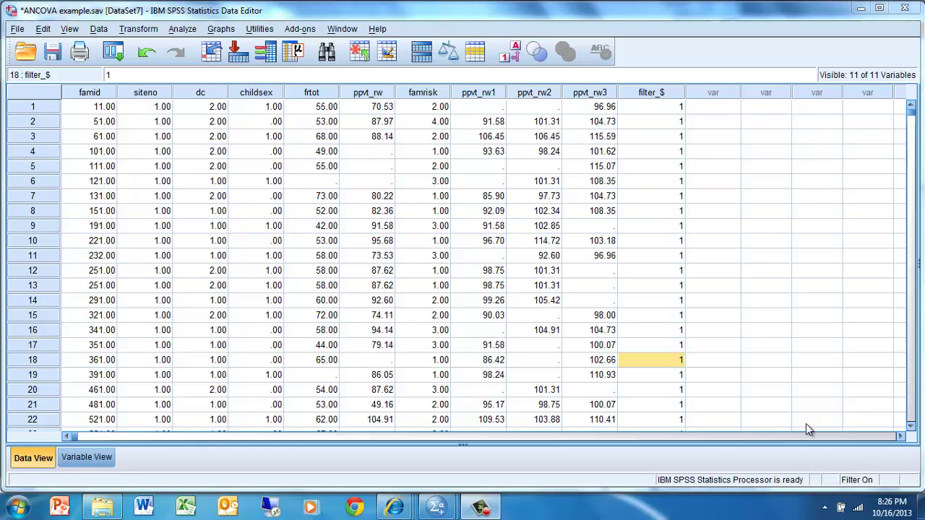
# - Compute a new target variable PPVT1K with the expression ppvt_rw1 - ppvt_rw
pyautogui.click(139, 29)
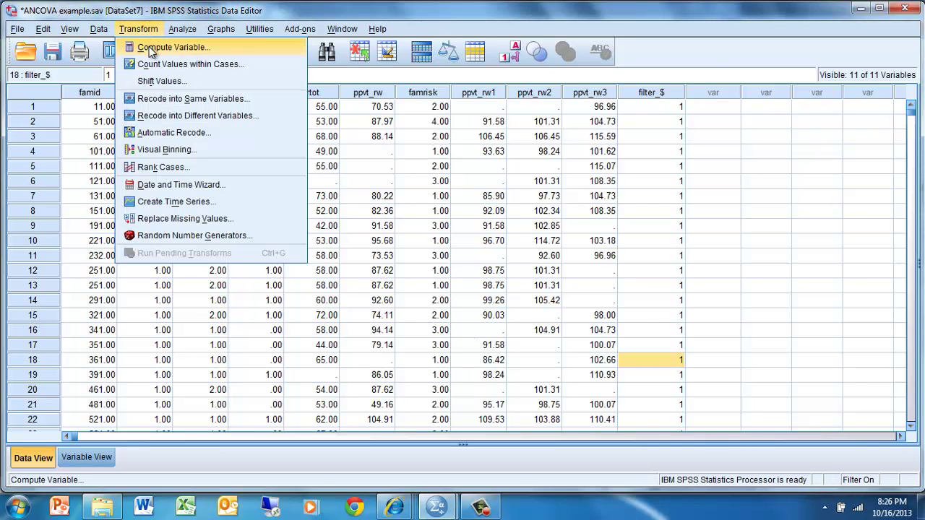
pyautogui.click(149, 46)
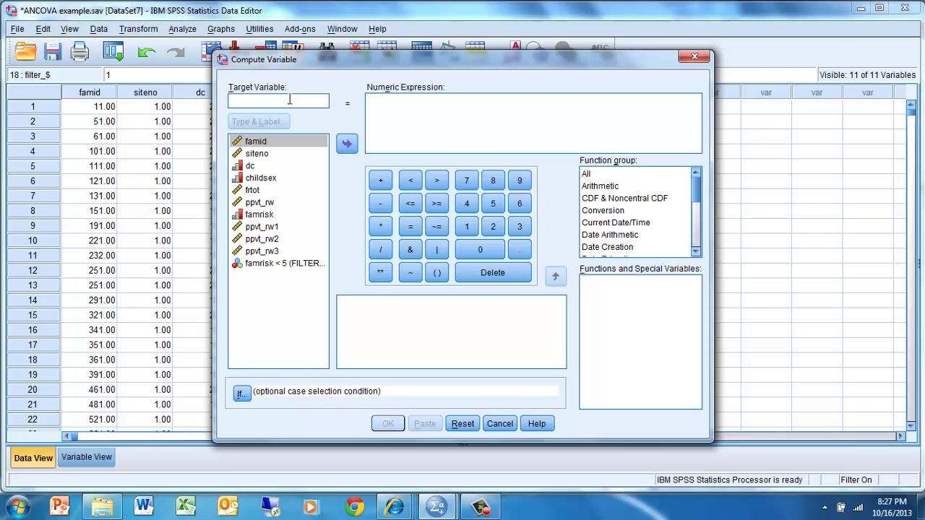
pyautogui.write('PPV')
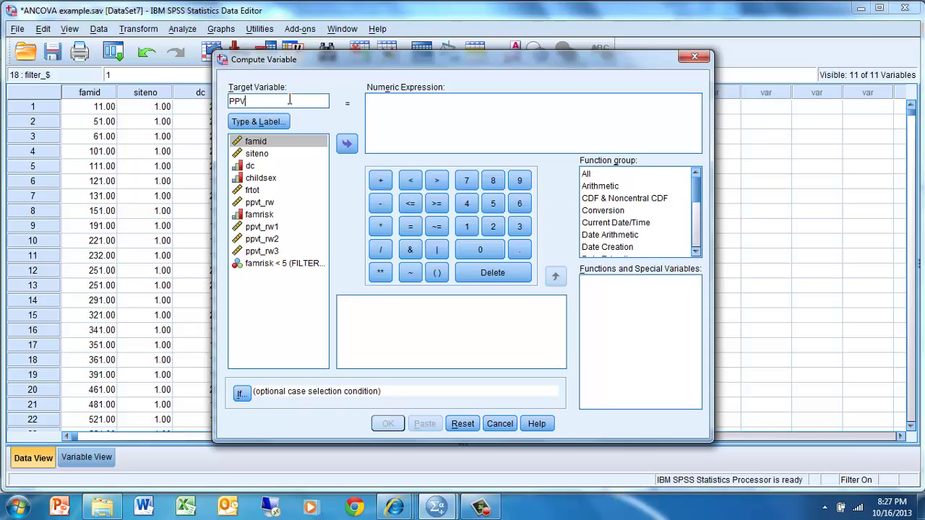
pyautogui.write('T')
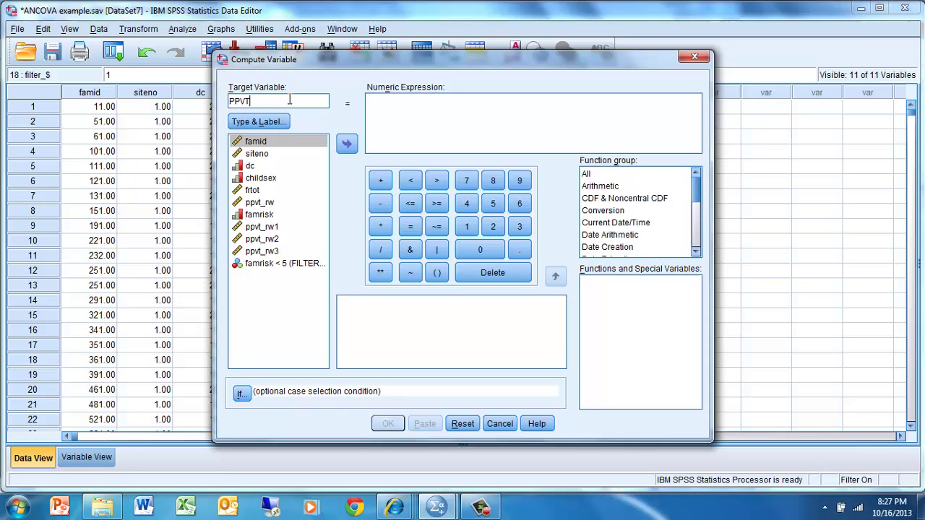
pyautogui.write('1')
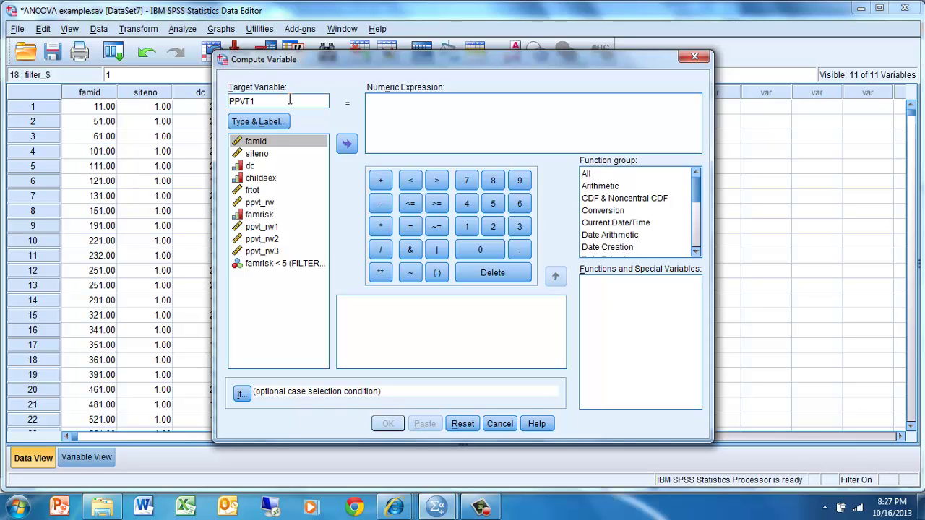
pyautogui.write('k')
pyautogui.press('BackSpace')
pyautogui.write('K')
pyautogui.click(265, 227)
pyautogui.click(345, 145)
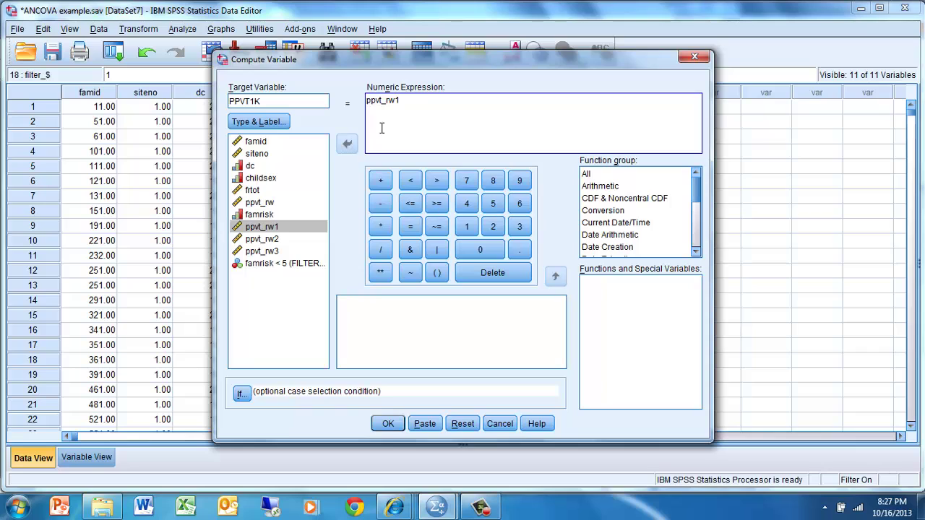
pyautogui.click(380, 203)
pyautogui.click(261, 204)
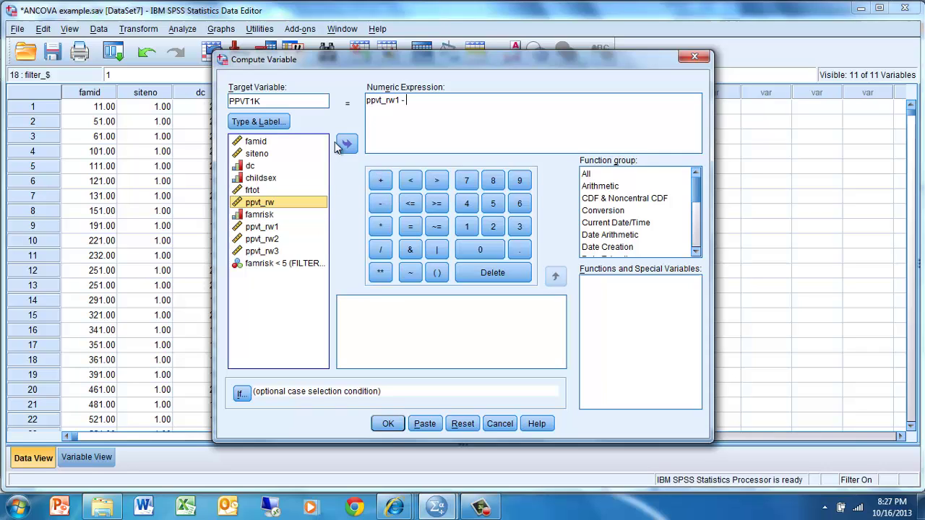
pyautogui.click(349, 144)
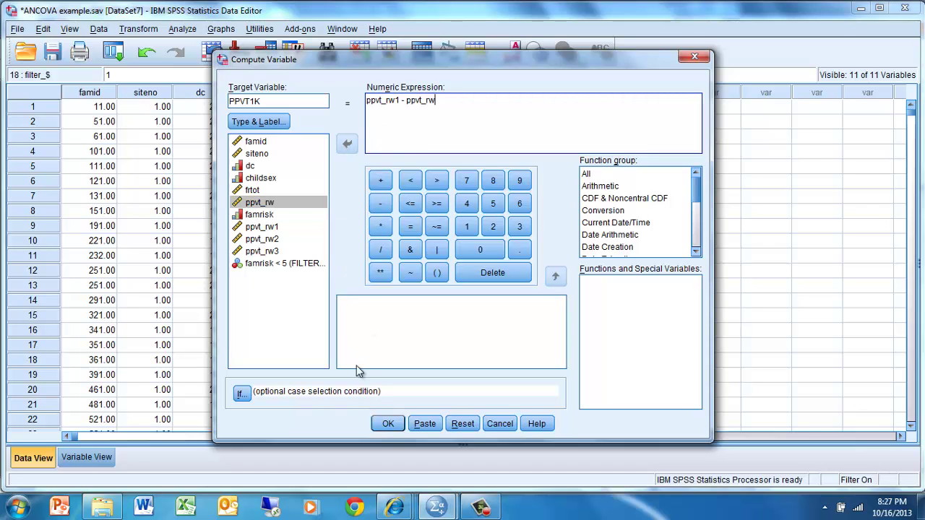
pyautogui.click(388, 425)
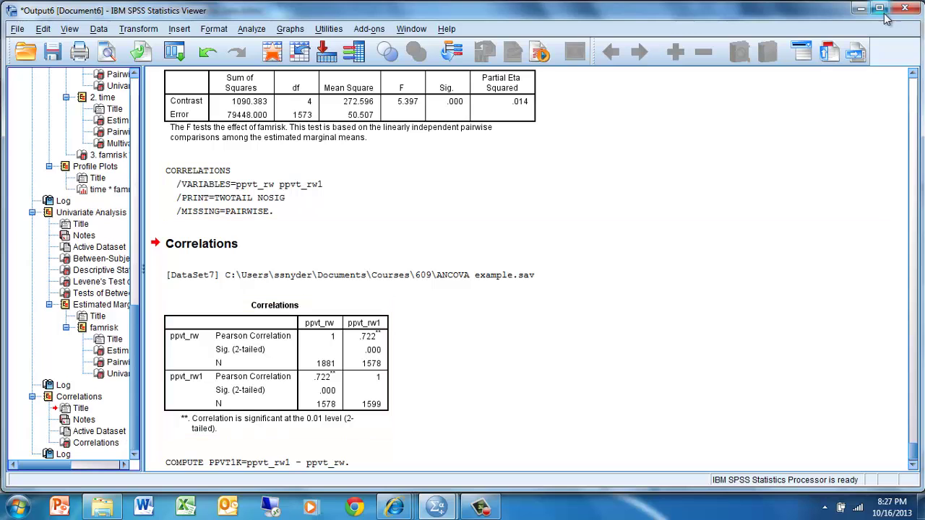
# - Minimize the Output Viewer and select a cell in the new PPVT1K column of the Data Editor
pyautogui.click(860, 8)
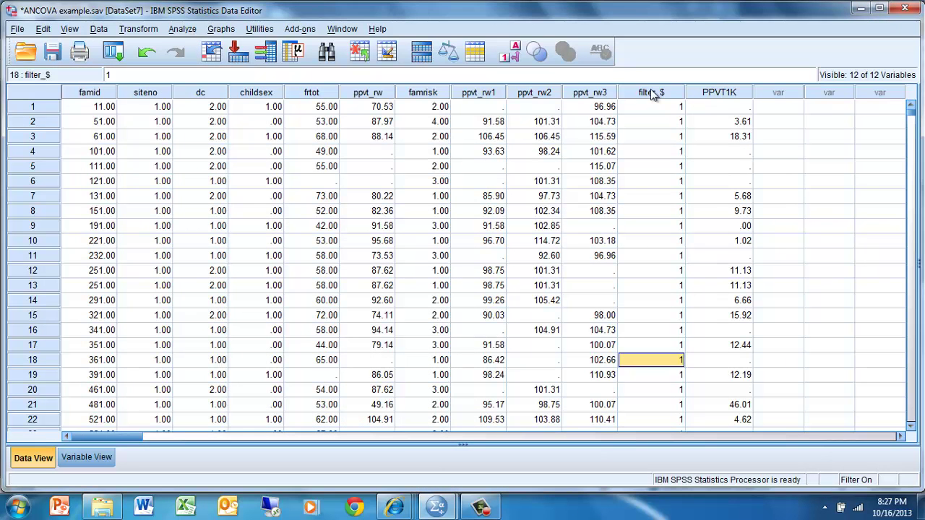
pyautogui.click(731, 172)
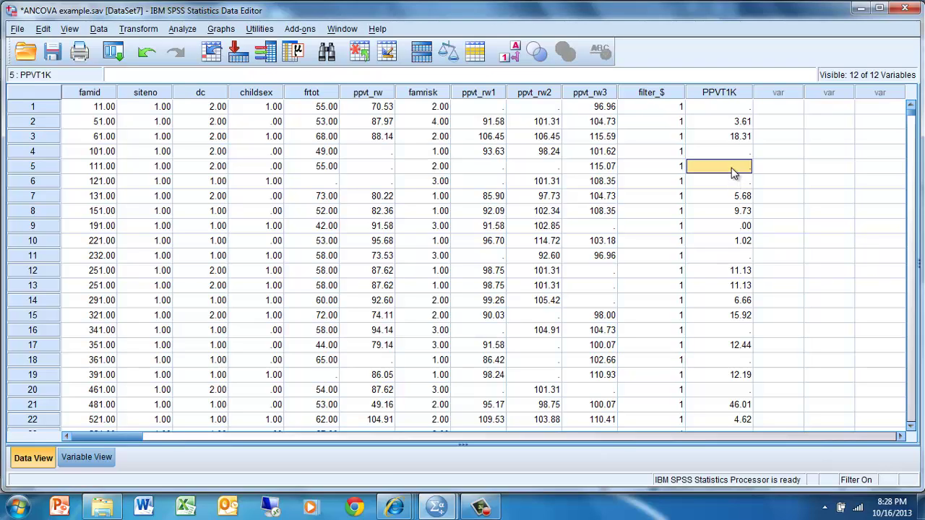
# - Run a bivariate Pearson correlation of ppvt_rw with ppvt_rw1, then deselect the Correlations table
pyautogui.click(184, 29)
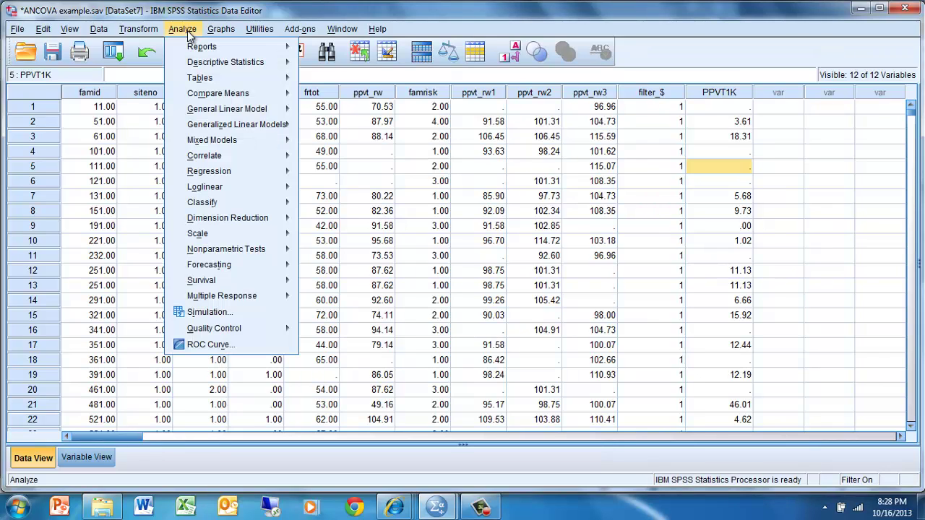
pyautogui.moveTo(217, 157)
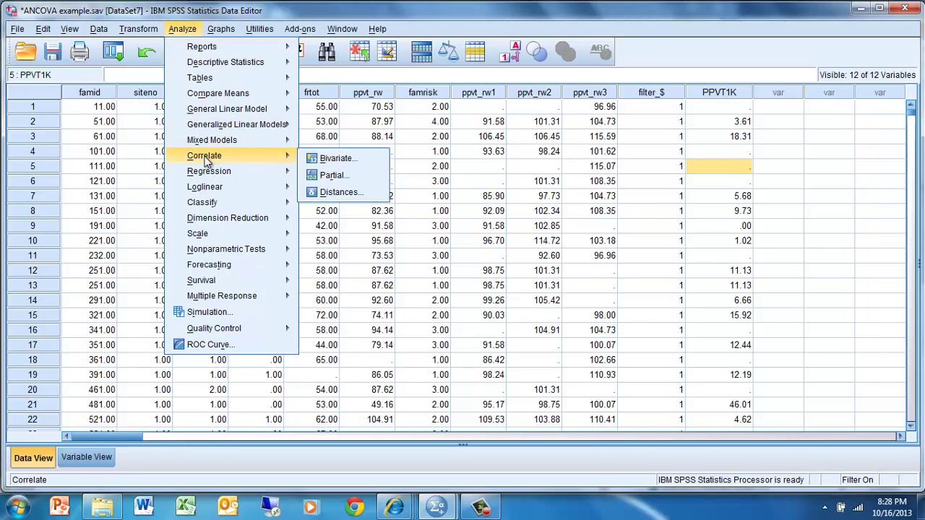
pyautogui.click(331, 159)
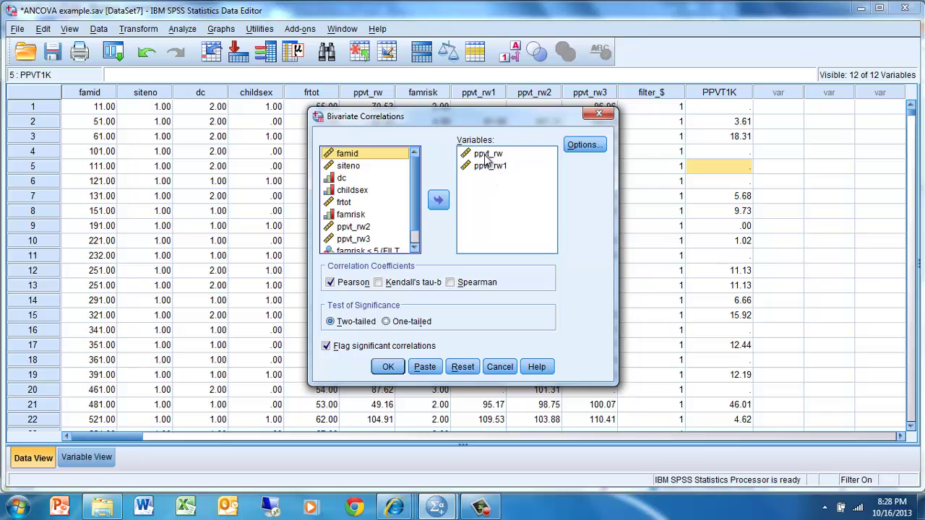
pyautogui.click(388, 367)
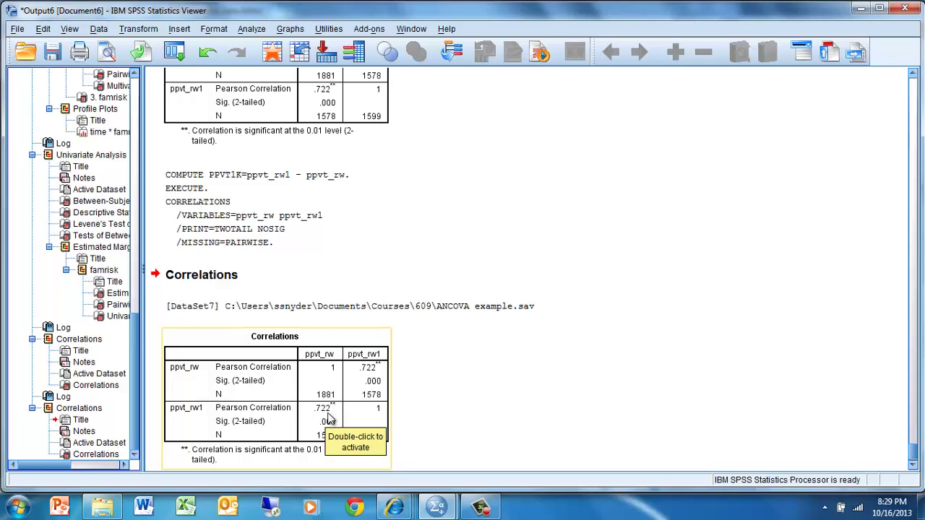
pyautogui.click(422, 405)
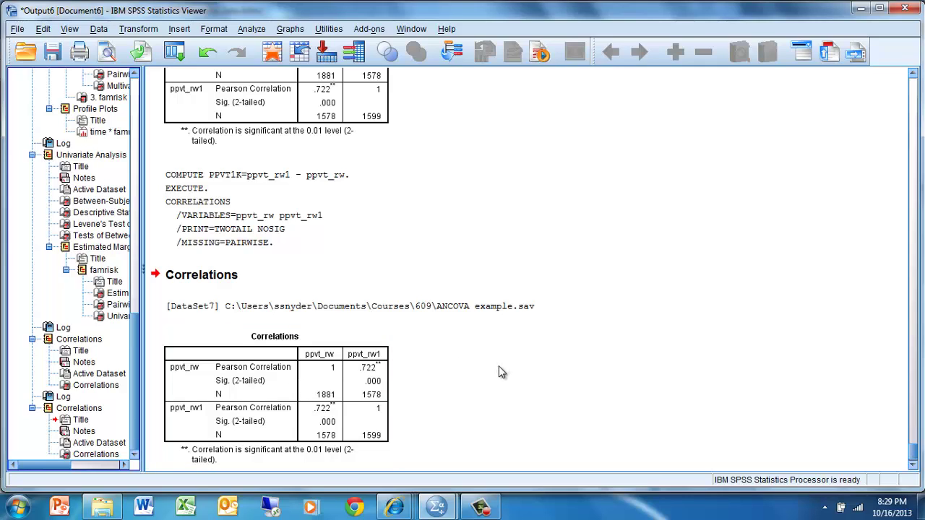
# - Set up Compare Means with ppvt_rw and ppvt_rw1 as dependent variables and famrisk as the independent variable
pyautogui.click(860, 9)
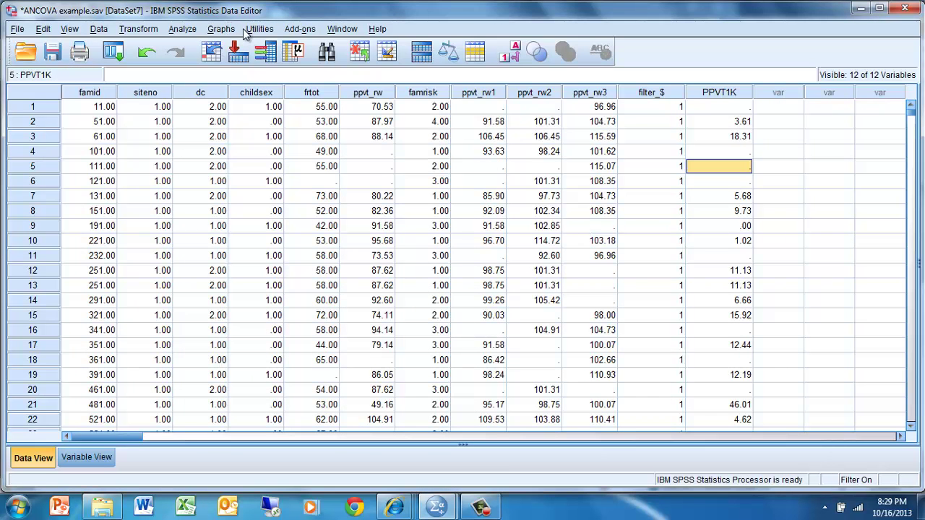
pyautogui.click(191, 31)
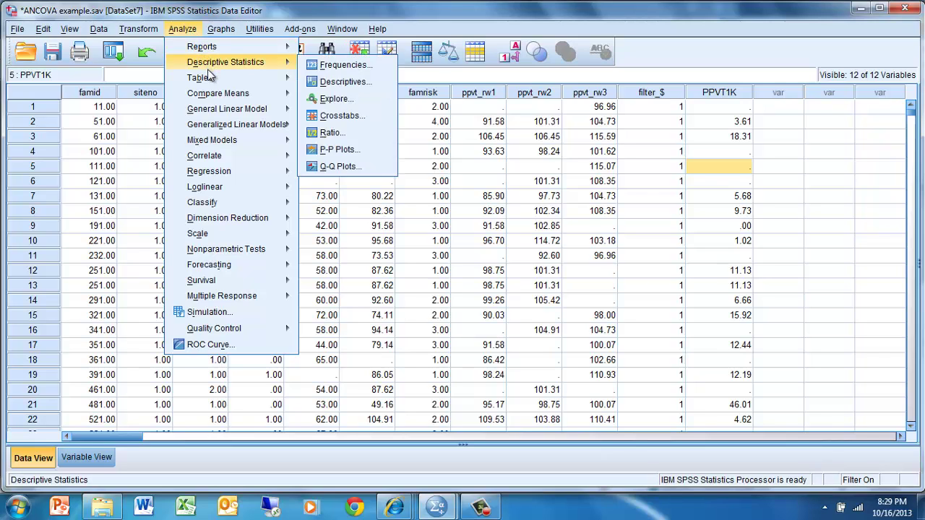
pyautogui.moveTo(209, 78)
pyautogui.moveTo(255, 90)
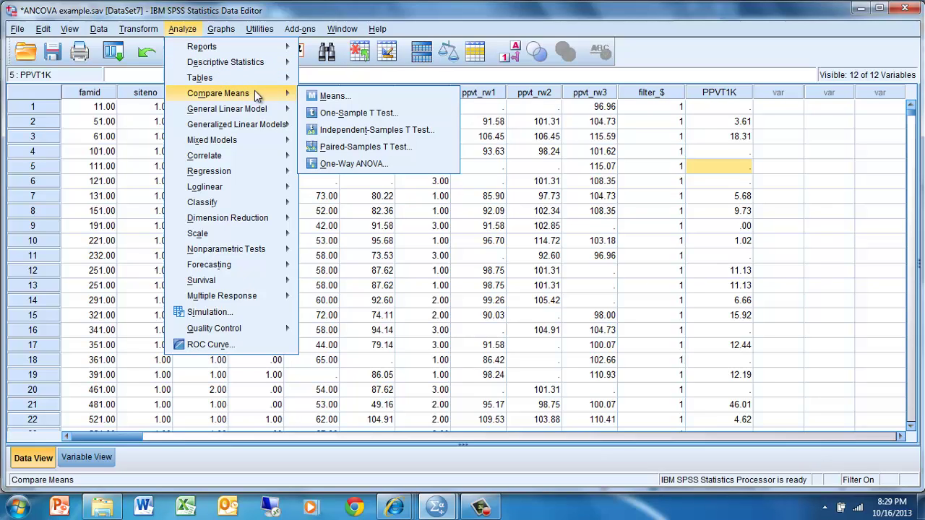
pyautogui.click(334, 96)
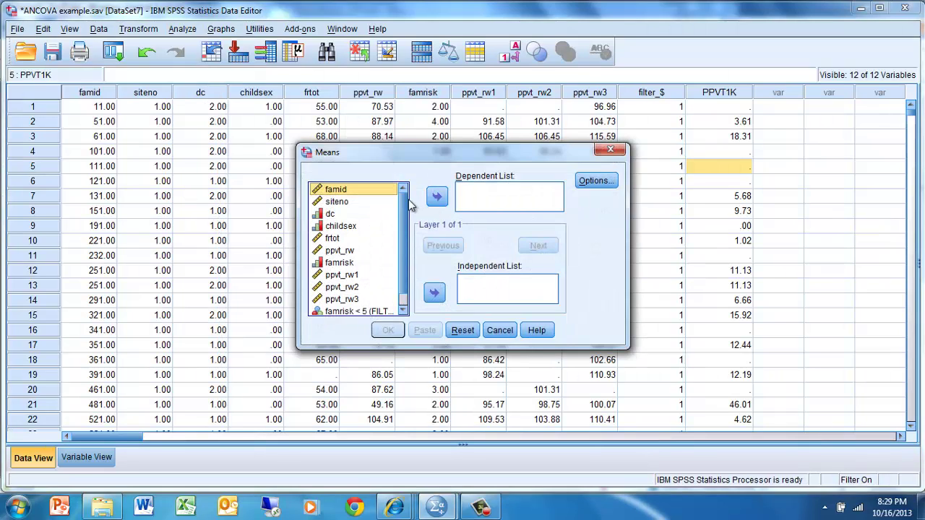
pyautogui.click(337, 251)
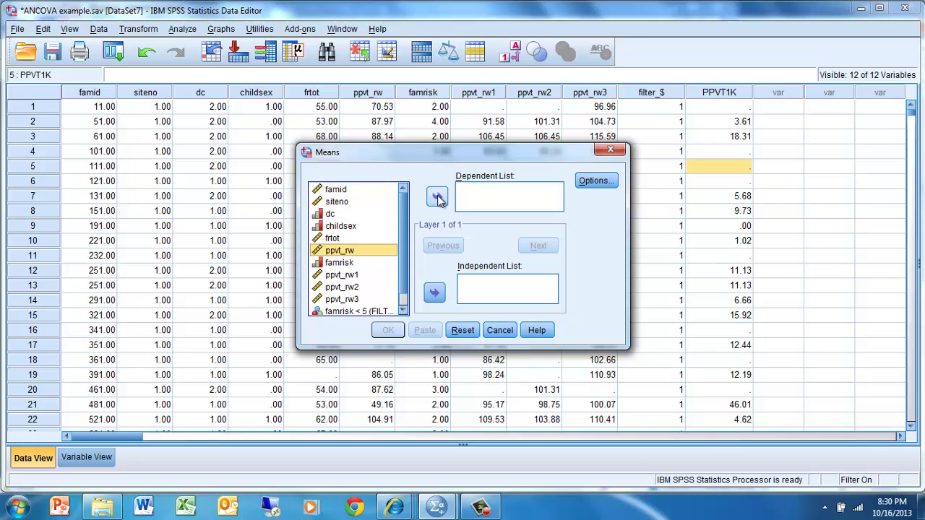
pyautogui.click(437, 197)
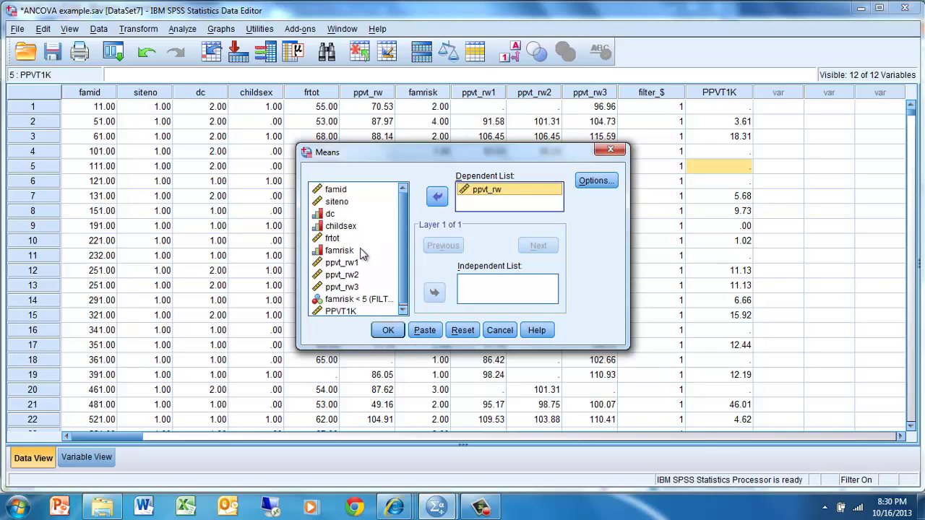
pyautogui.click(355, 263)
pyautogui.click(438, 198)
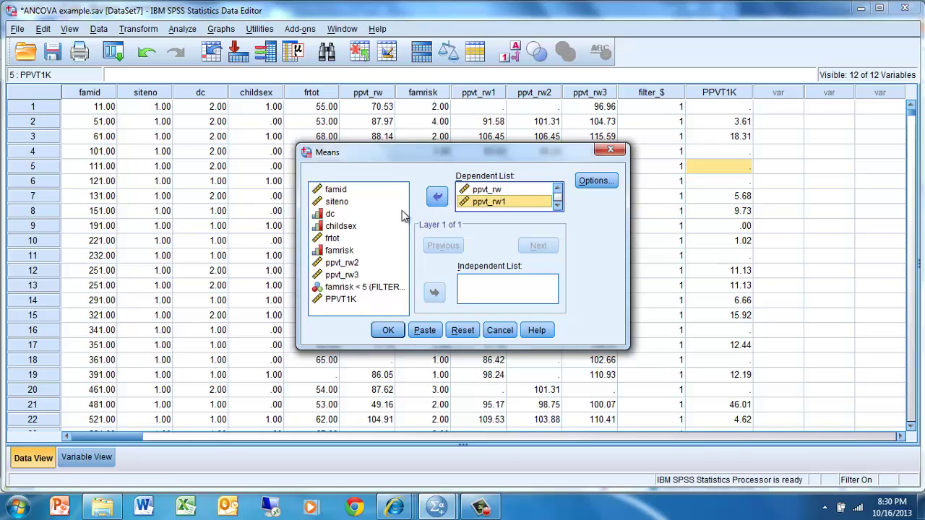
pyautogui.click(348, 252)
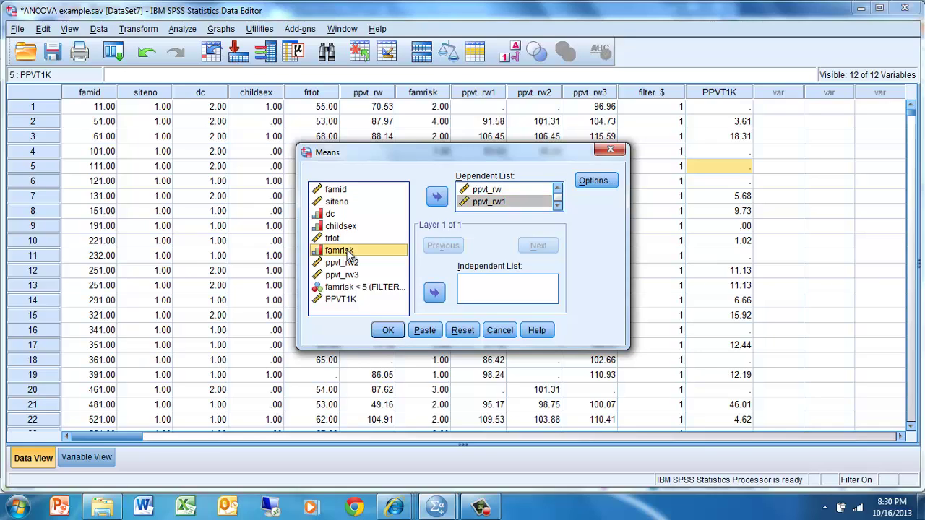
pyautogui.click(436, 293)
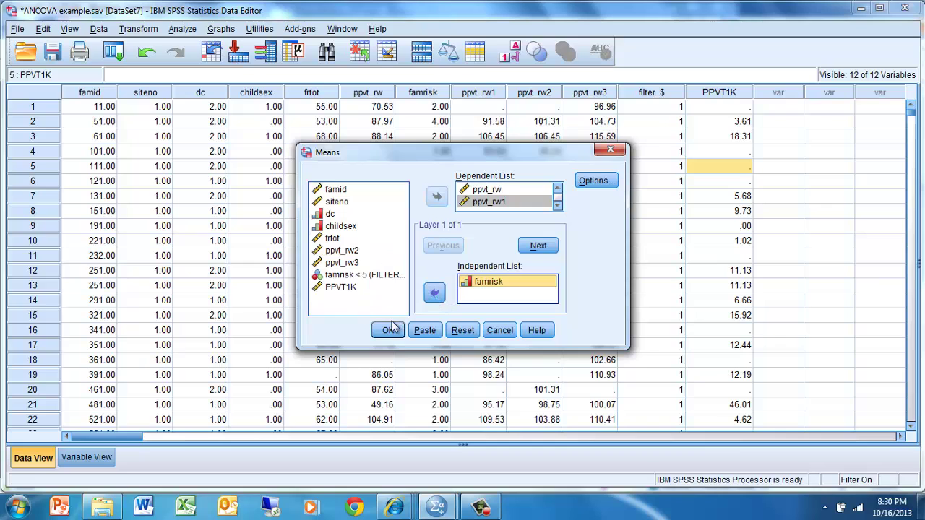
# - Keep Mean, Number of Cases and Standard Deviation as the cell statistics, then run the Means report
pyautogui.click(593, 181)
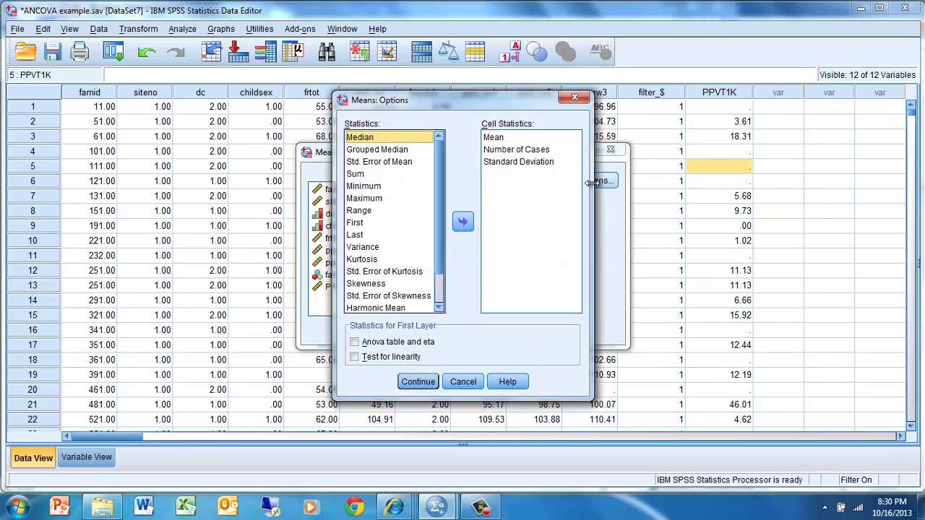
pyautogui.click(497, 138)
pyautogui.click(509, 162)
pyautogui.click(427, 388)
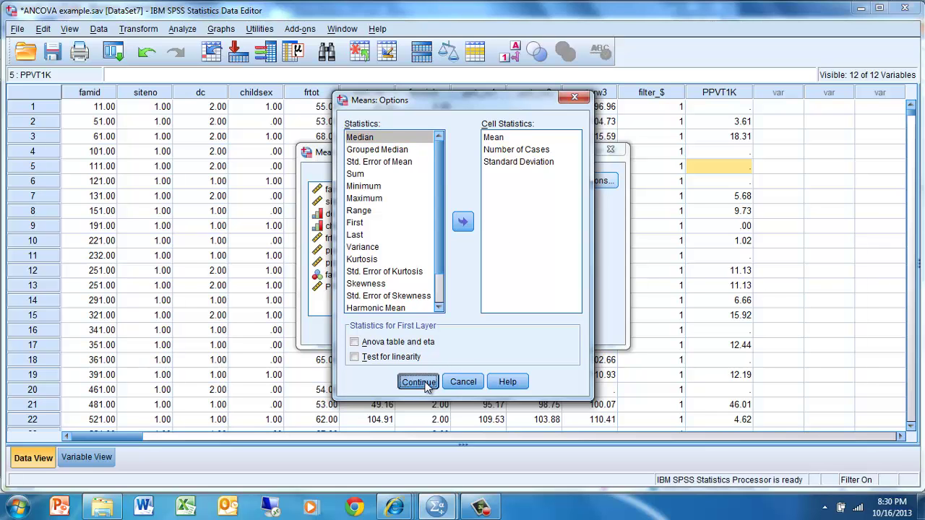
pyautogui.click(394, 331)
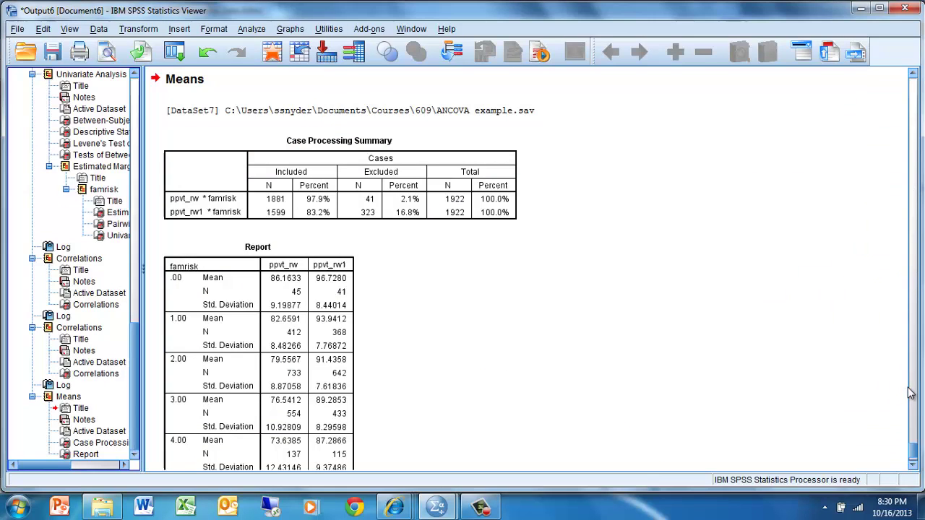
pyautogui.click(914, 466)
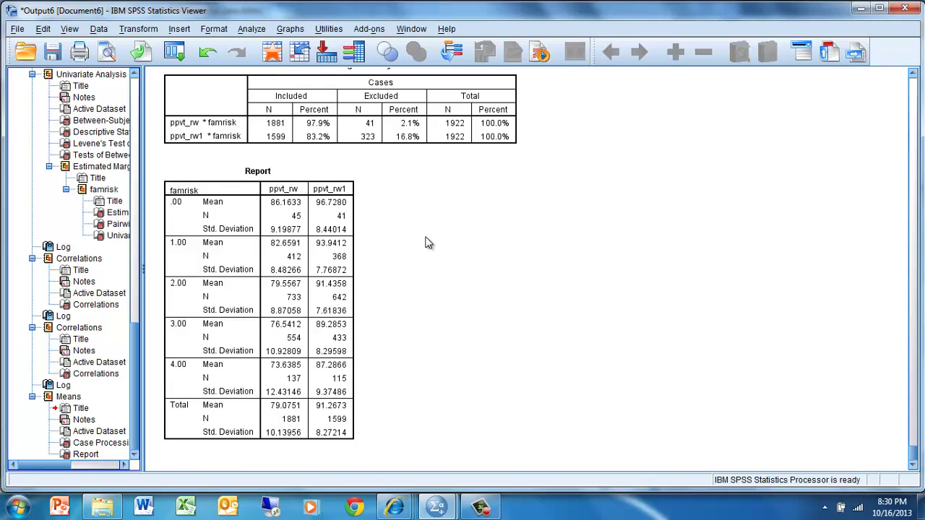
pyautogui.click(291, 206)
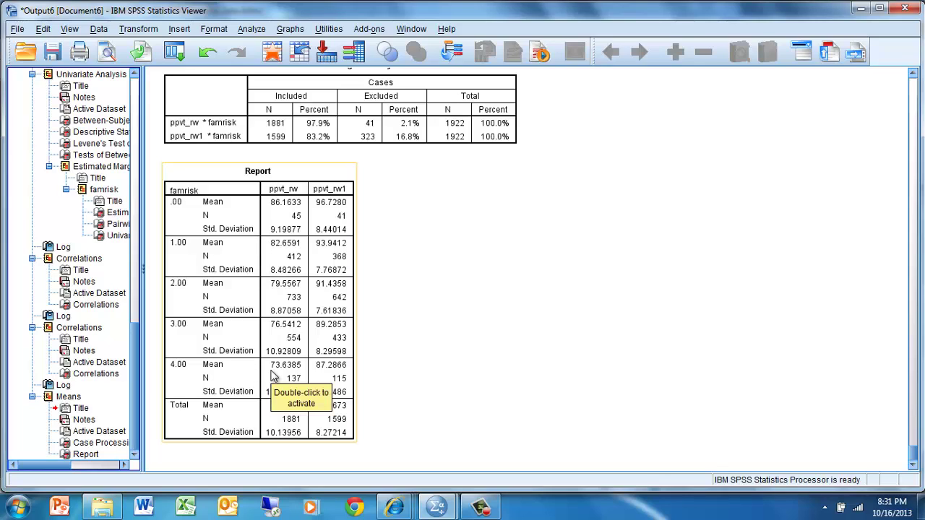
pyautogui.click(474, 346)
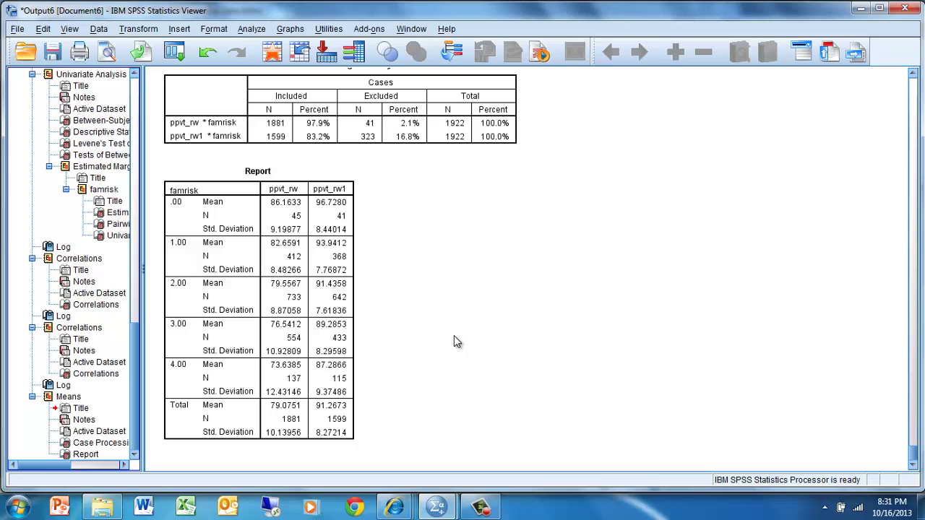
pyautogui.click(321, 252)
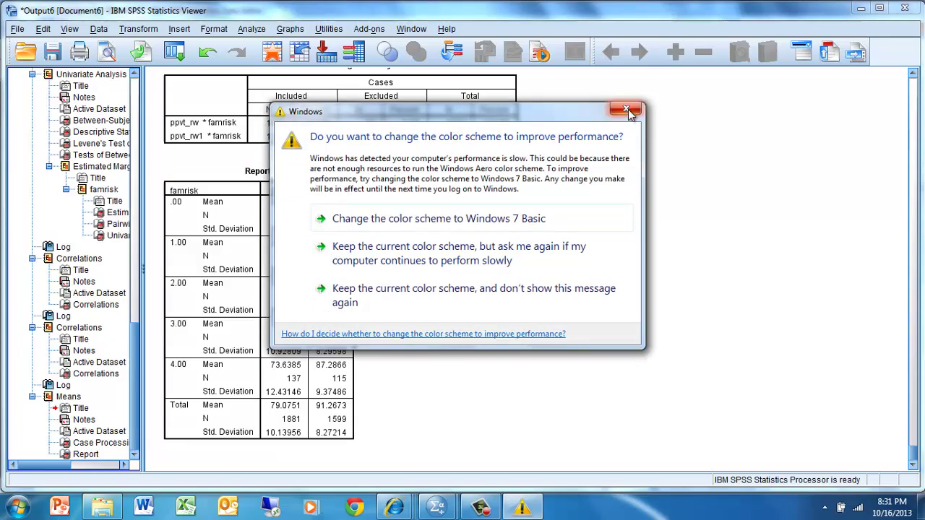
pyautogui.click(626, 110)
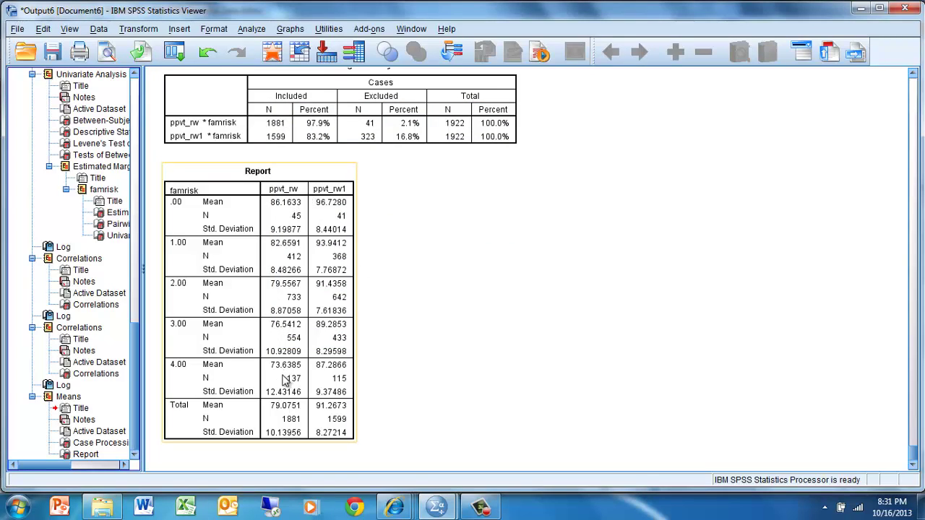
pyautogui.click(422, 260)
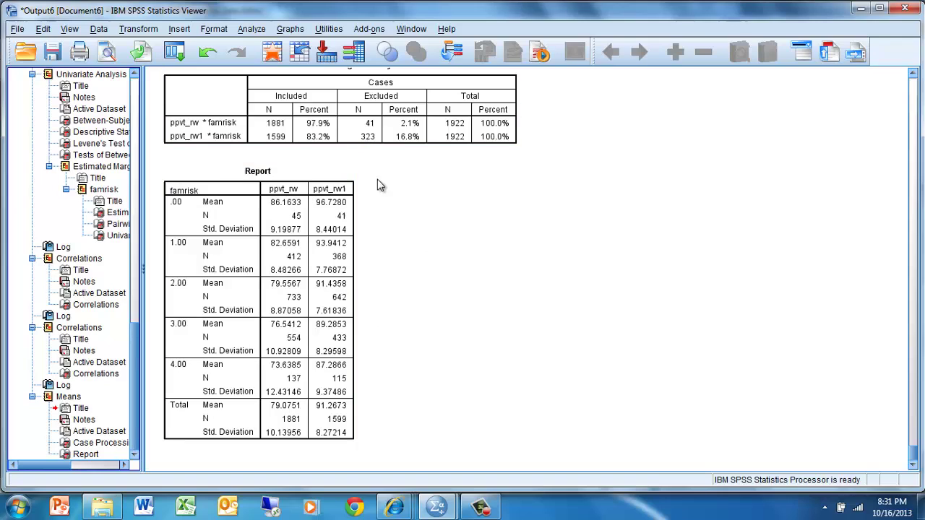
# - Return to the Data Editor and open the General Linear Model Univariate dialog
pyautogui.click(250, 31)
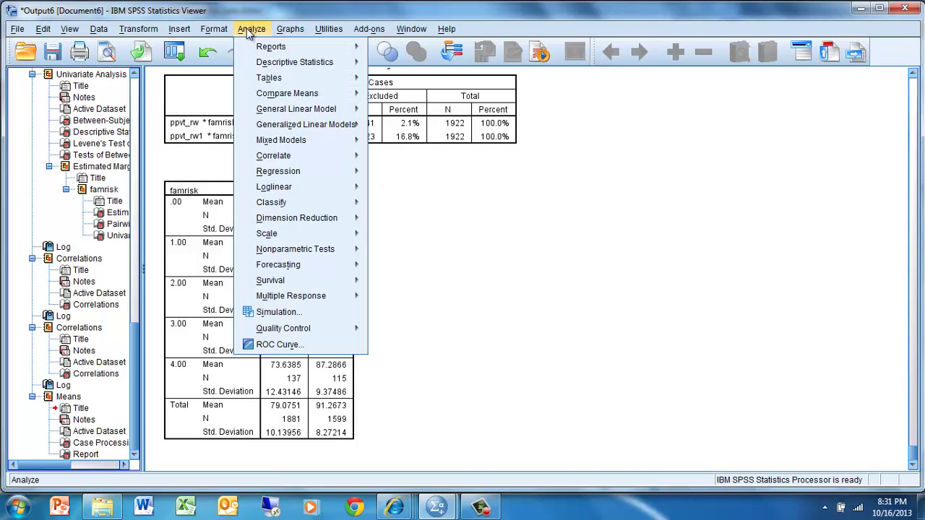
pyautogui.moveTo(347, 156)
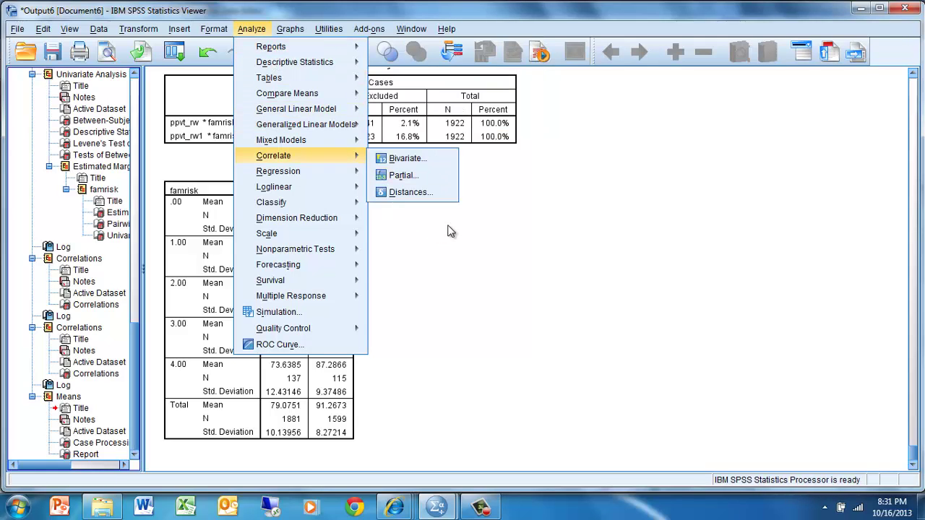
pyautogui.click(859, 8)
pyautogui.click(860, 8)
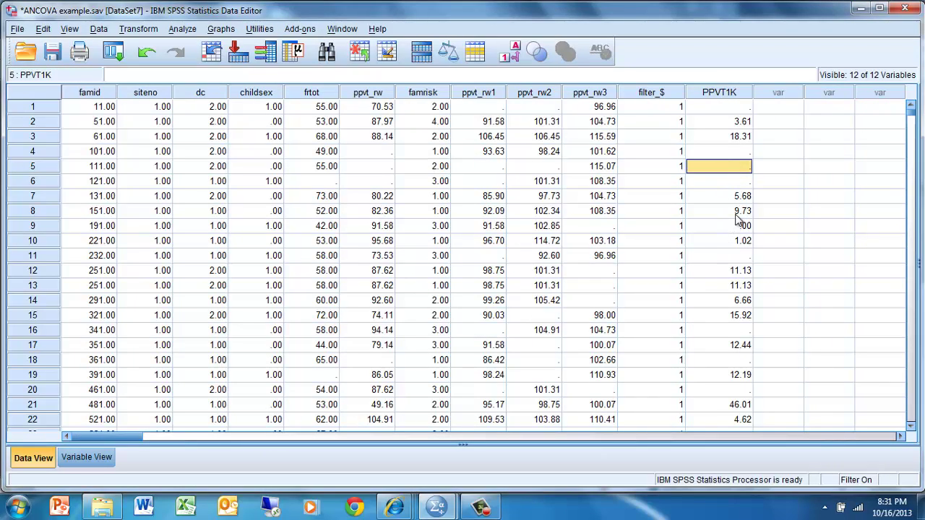
pyautogui.click(182, 29)
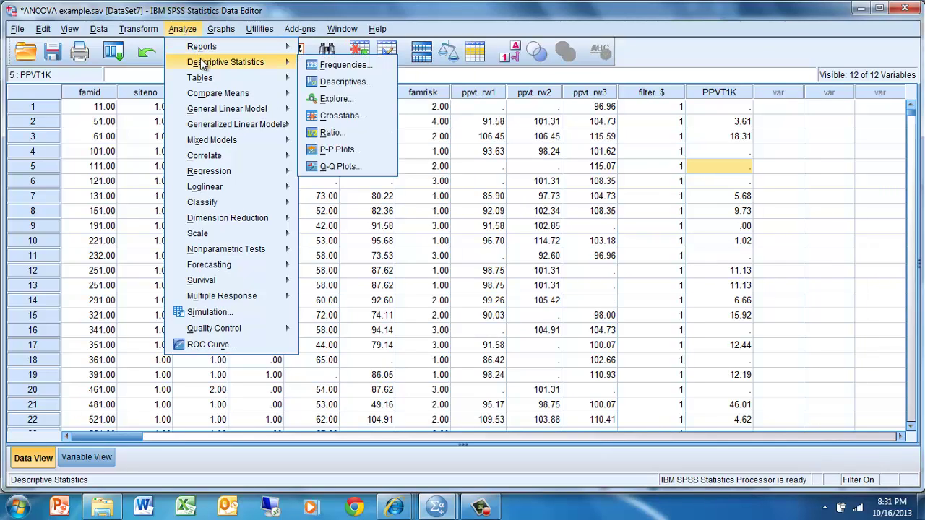
pyautogui.moveTo(217, 108)
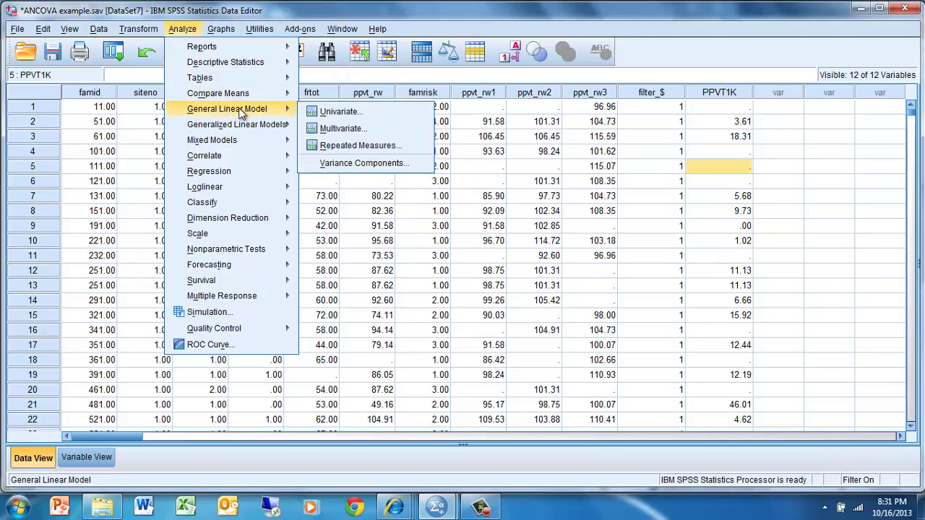
pyautogui.click(337, 112)
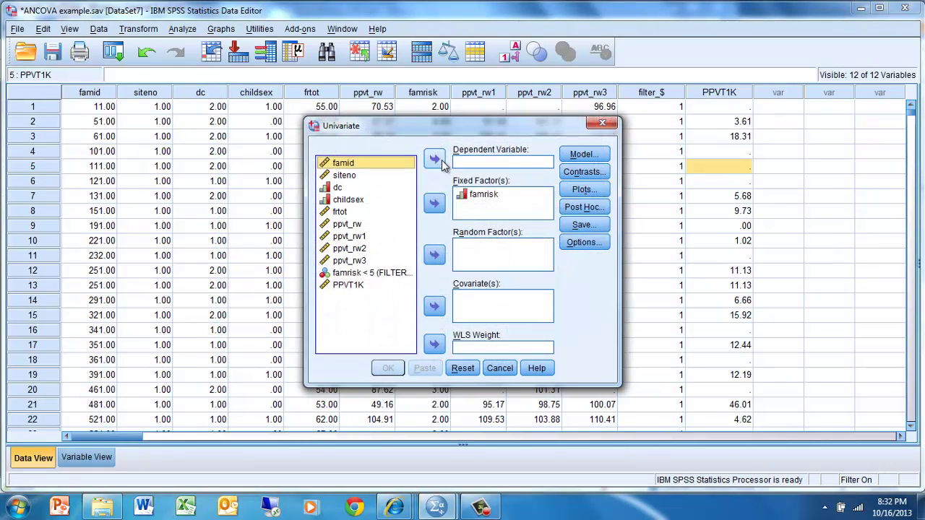
# - Make PPVT1K the dependent variable with famrisk as the fixed factor, keeping the full factorial model
pyautogui.click(350, 286)
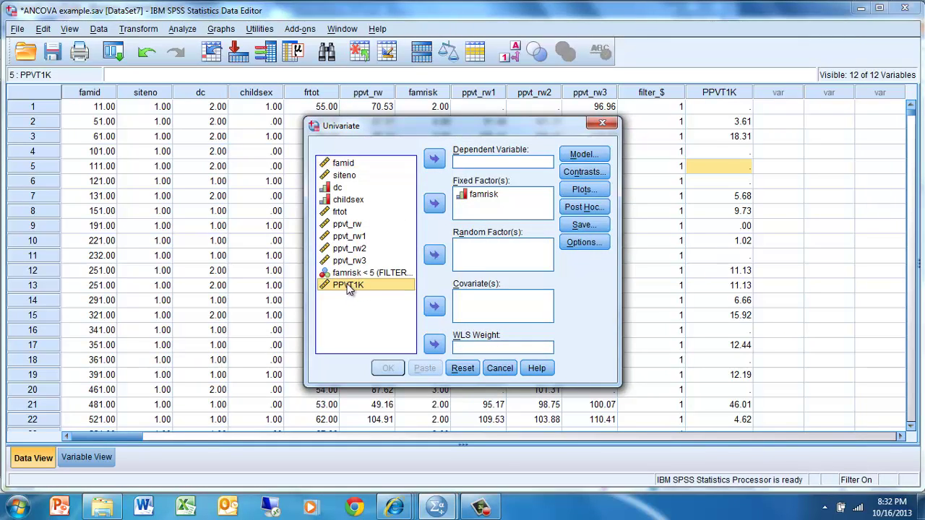
pyautogui.click(434, 159)
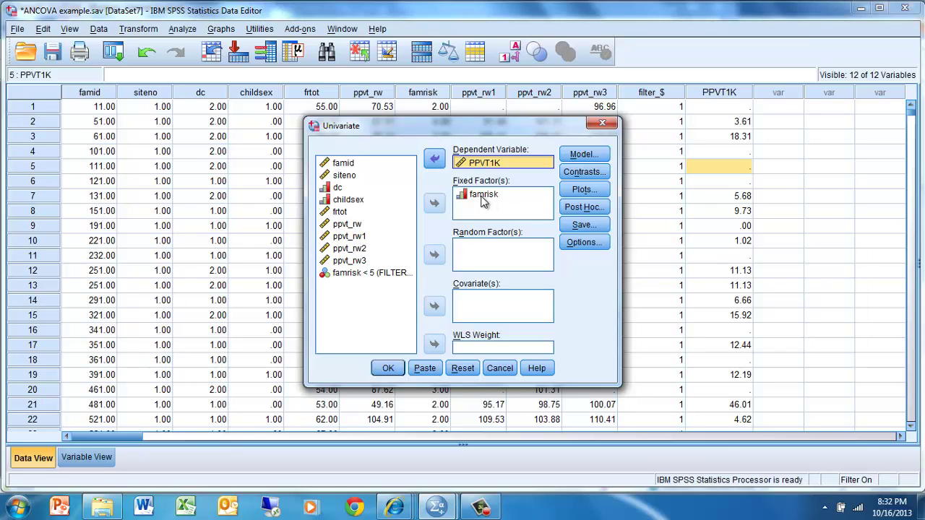
pyautogui.click(489, 204)
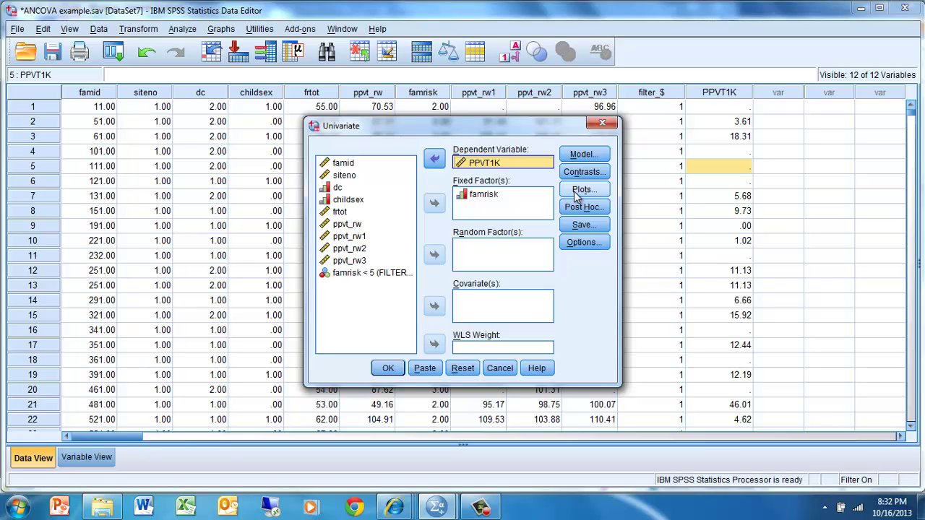
pyautogui.click(584, 155)
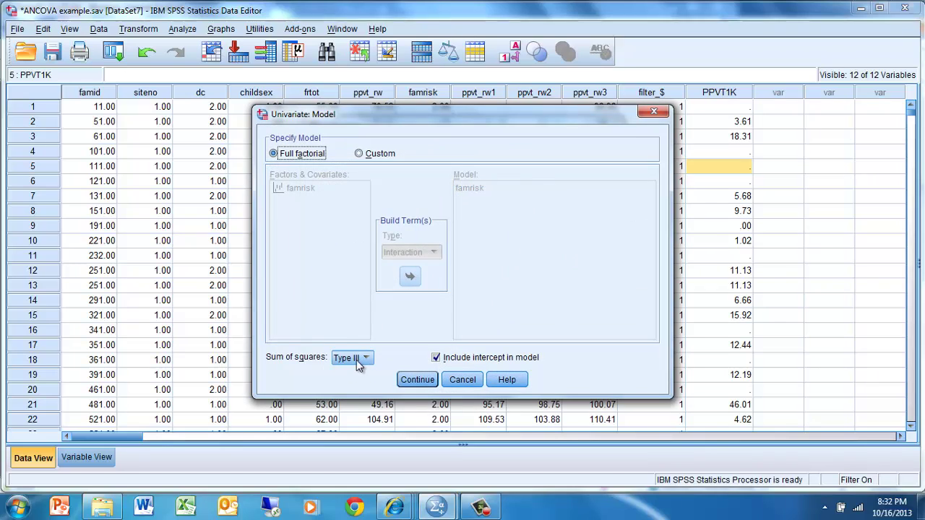
pyautogui.click(417, 380)
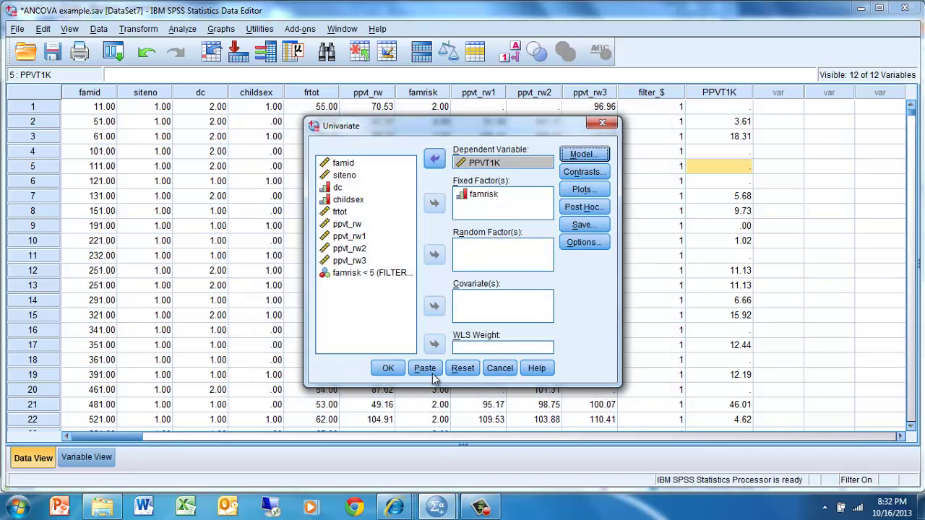
# - Add a profile plot with famrisk on the horizontal axis
pyautogui.click(589, 191)
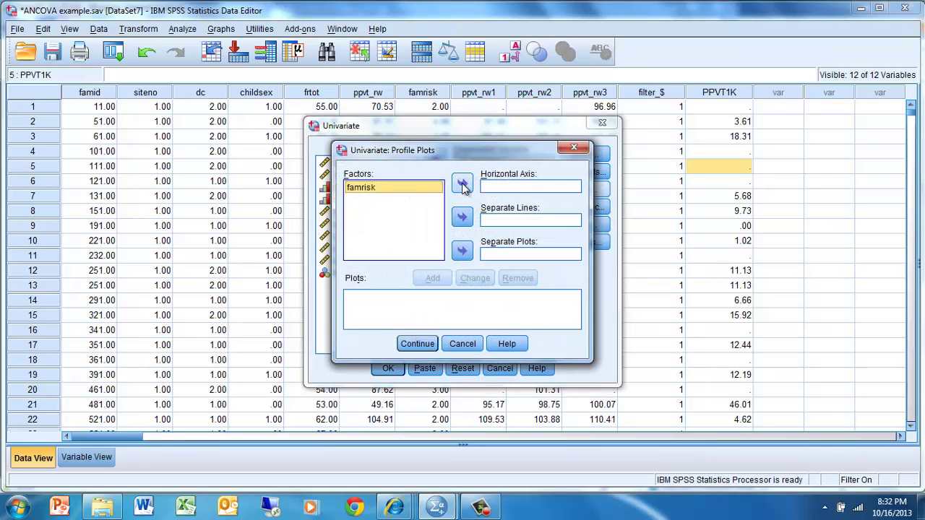
pyautogui.click(462, 185)
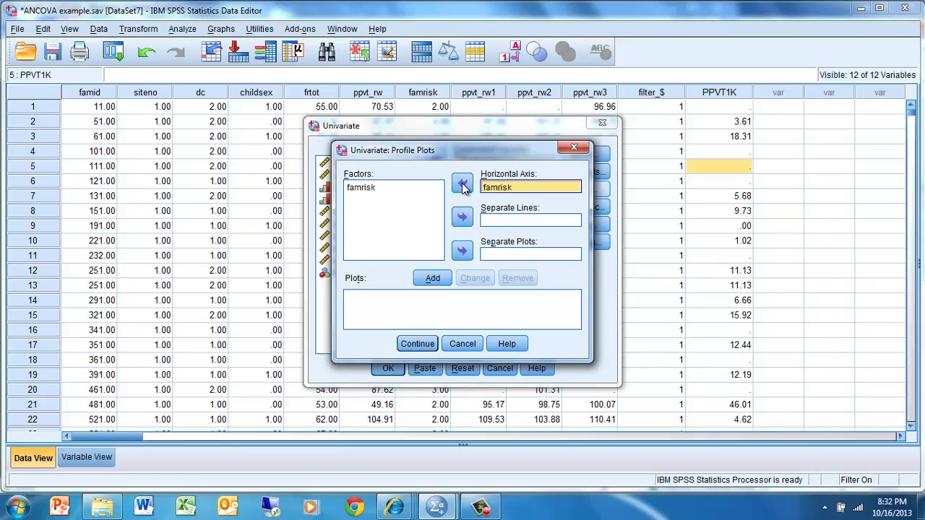
pyautogui.click(434, 279)
pyautogui.click(426, 345)
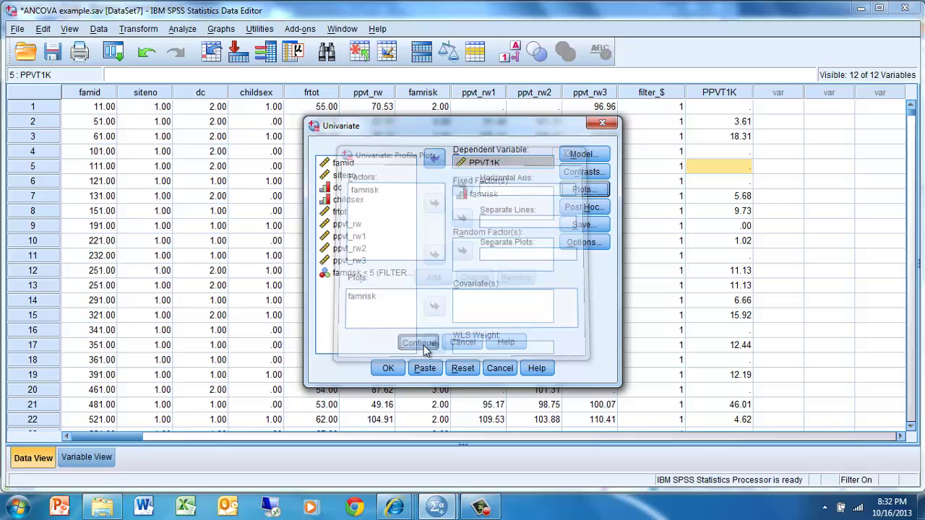
# - Display famrisk marginal means with LSD main-effect comparisons and the checked display options, then run the analysis
pyautogui.click(584, 243)
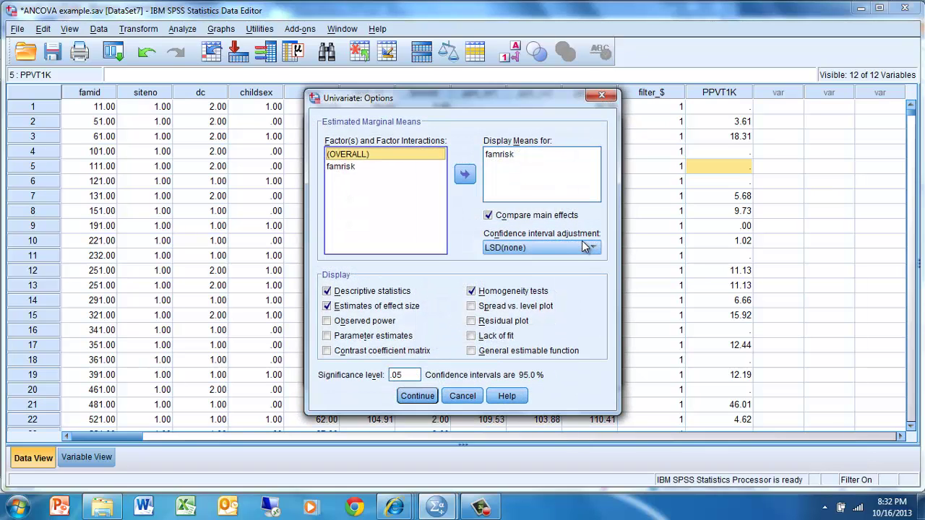
pyautogui.click(347, 167)
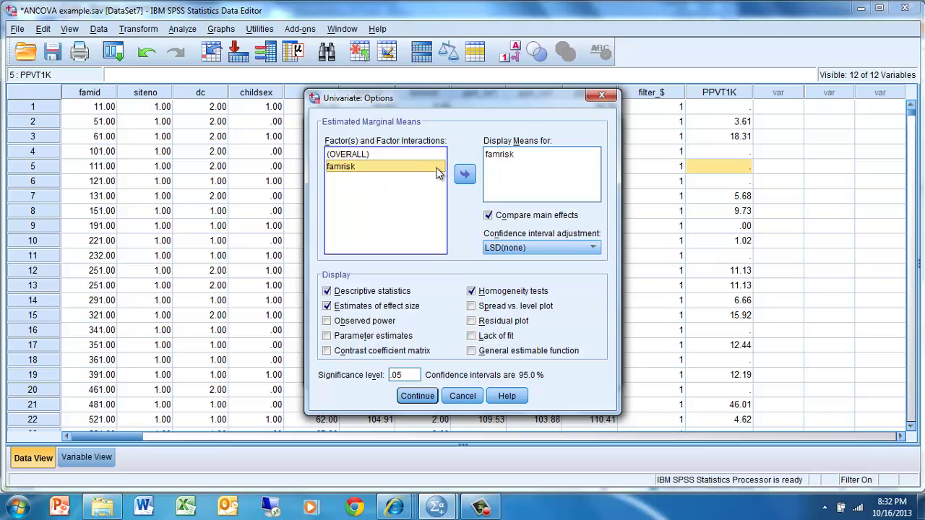
pyautogui.click(465, 174)
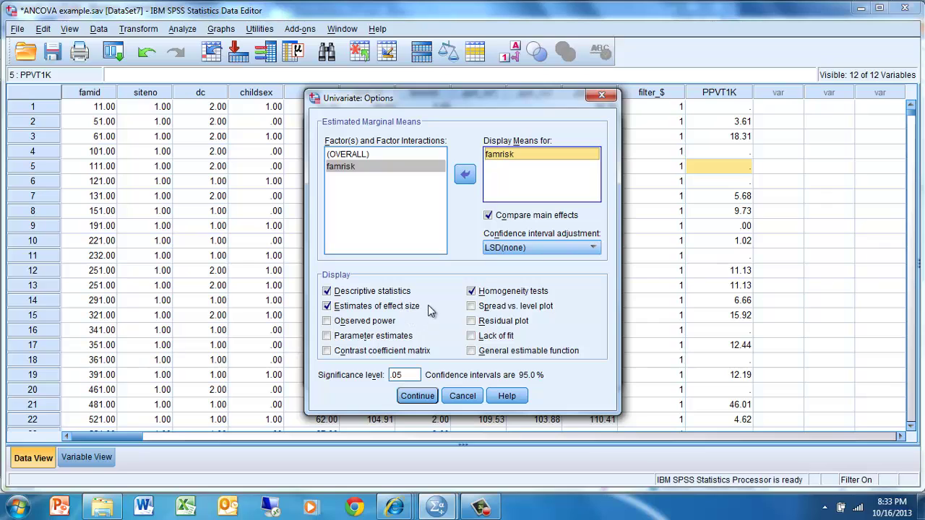
pyautogui.click(418, 398)
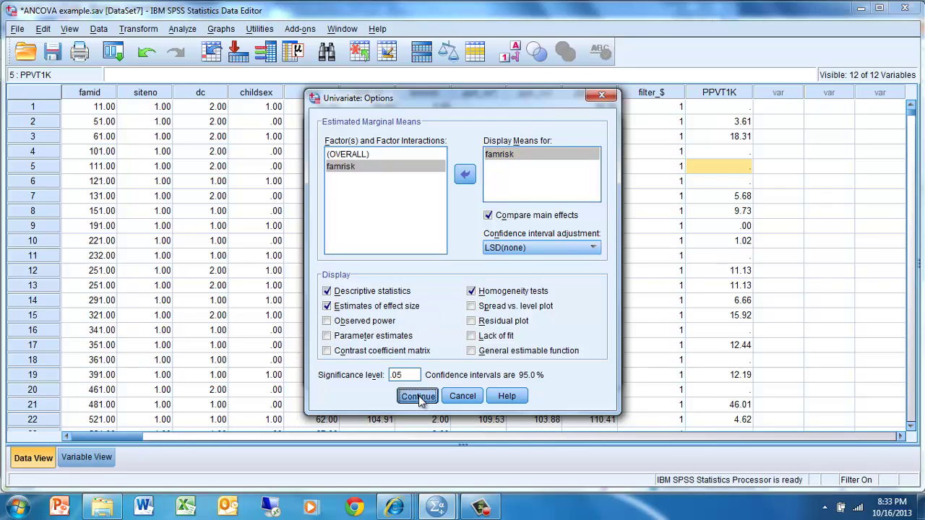
pyautogui.click(376, 370)
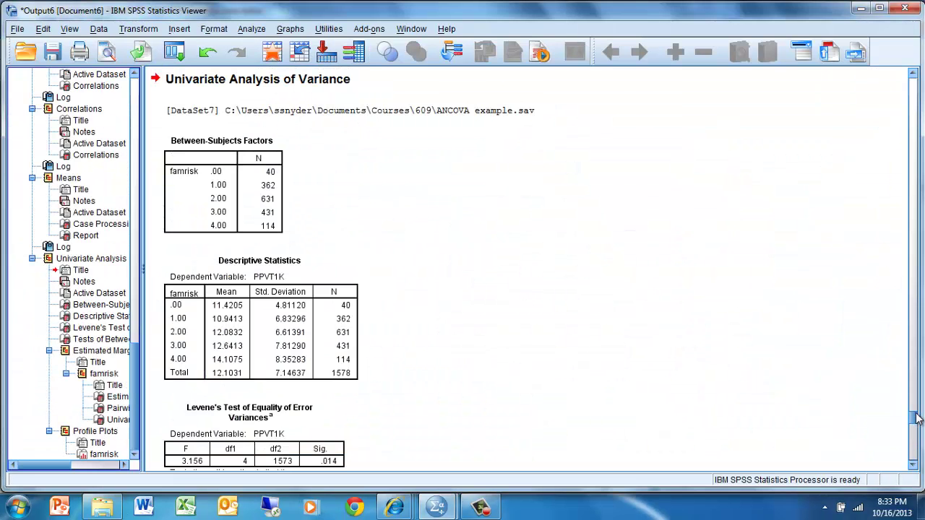
# - Scroll the output down to the full Levene's Test table, dismissing the colour-scheme prompt
pyautogui.click(326, 312)
pyautogui.scroll(-2, 914, 422)
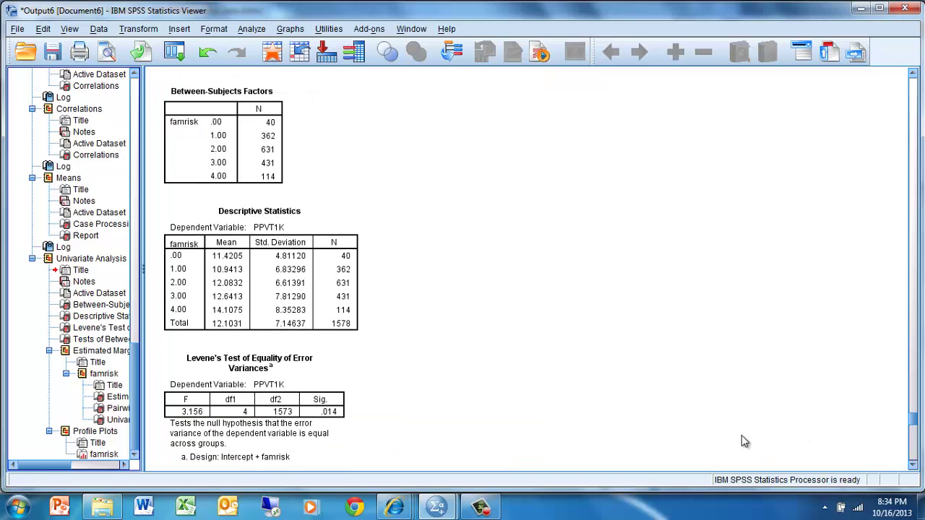
pyautogui.click(343, 416)
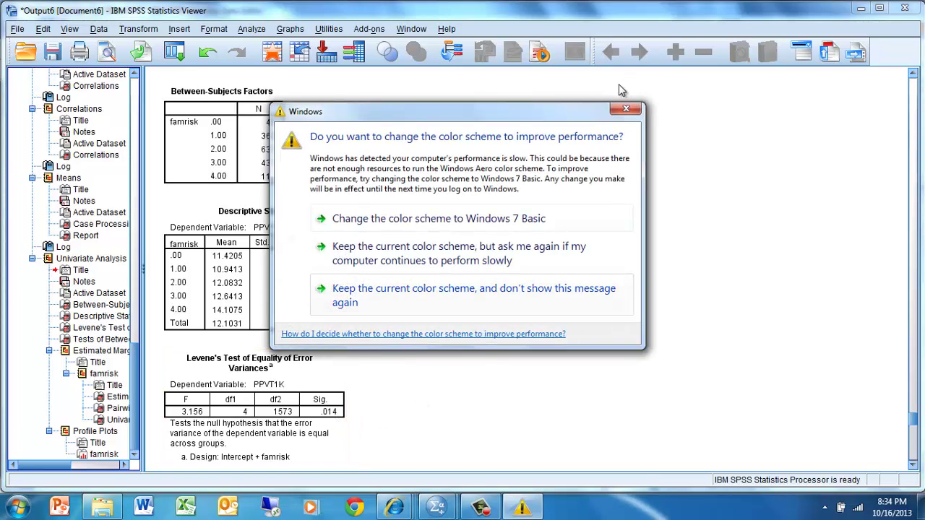
pyautogui.click(470, 293)
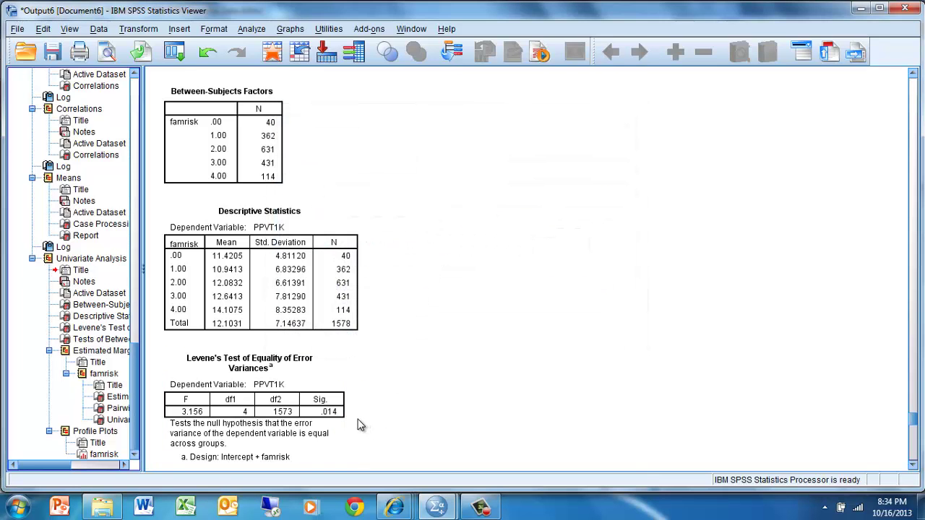
pyautogui.click(344, 432)
pyautogui.click(409, 418)
pyautogui.moveTo(913, 418); pyautogui.dragTo(913, 424)
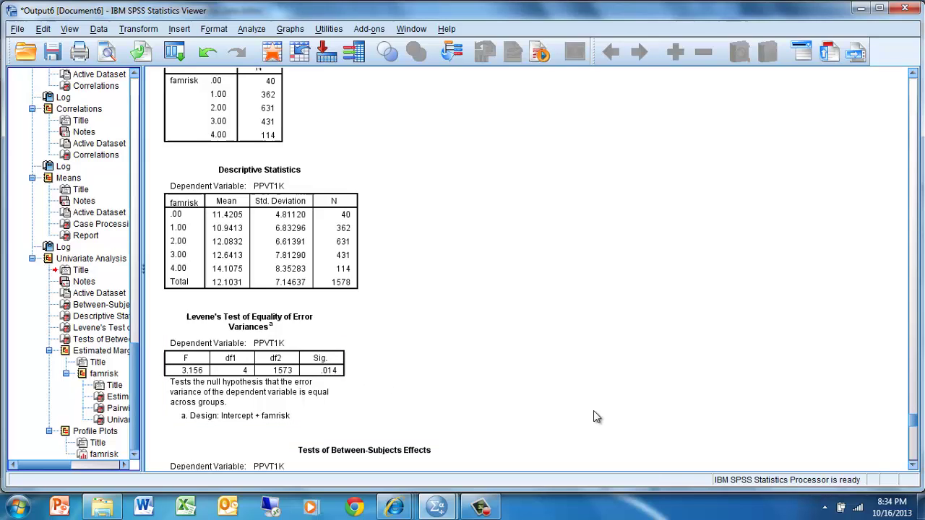
# - Scroll past Tests of Between-Subjects Effects to the famrisk Pairwise Comparisons table, closing the colour-scheme prompt
pyautogui.scroll(-5, 914, 422)
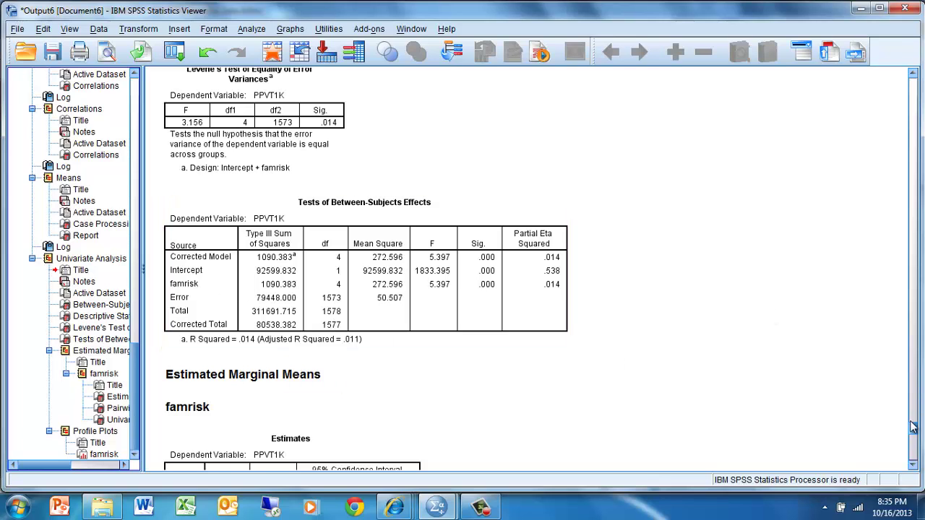
pyautogui.moveTo(912, 426); pyautogui.dragTo(911, 432)
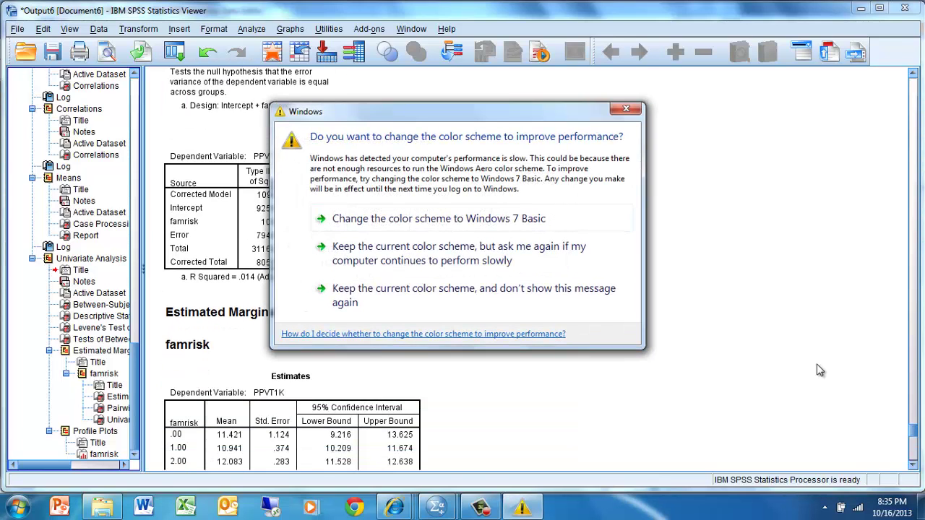
pyautogui.click(626, 108)
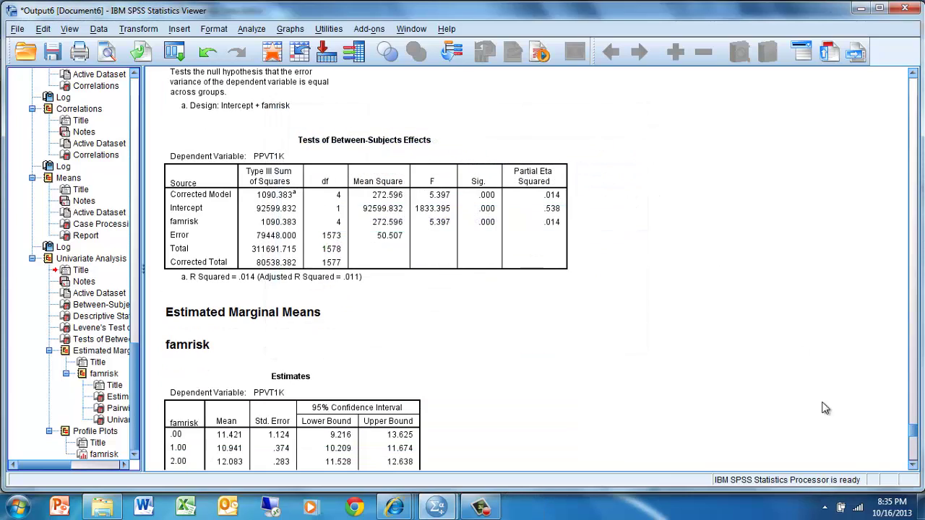
pyautogui.moveTo(912, 431); pyautogui.dragTo(912, 441)
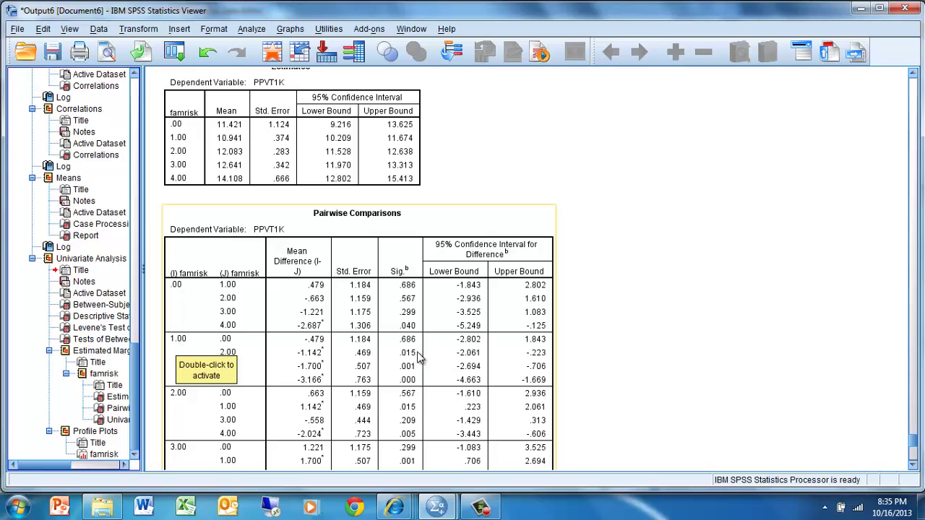
# - Widen the Sig. column in the Pairwise Comparisons table and reveal the exact .050 value for famrisk 3.00 vs 4.00
pyautogui.click(251, 365)
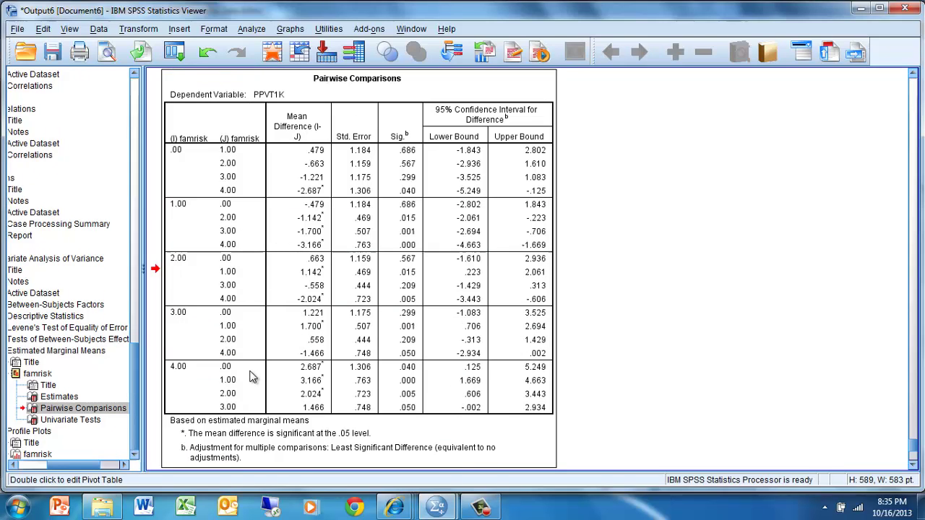
pyautogui.doubleClick(411, 356)
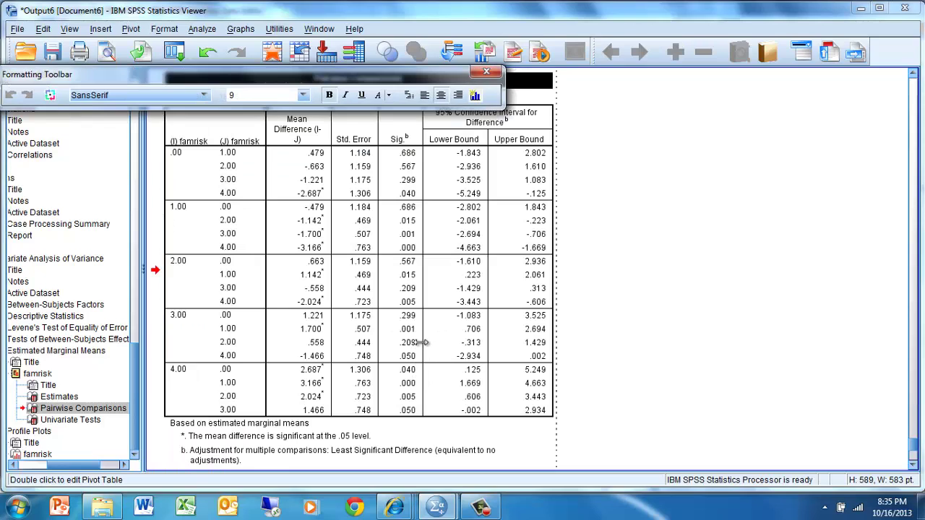
pyautogui.moveTo(421, 342); pyautogui.dragTo(460, 342)
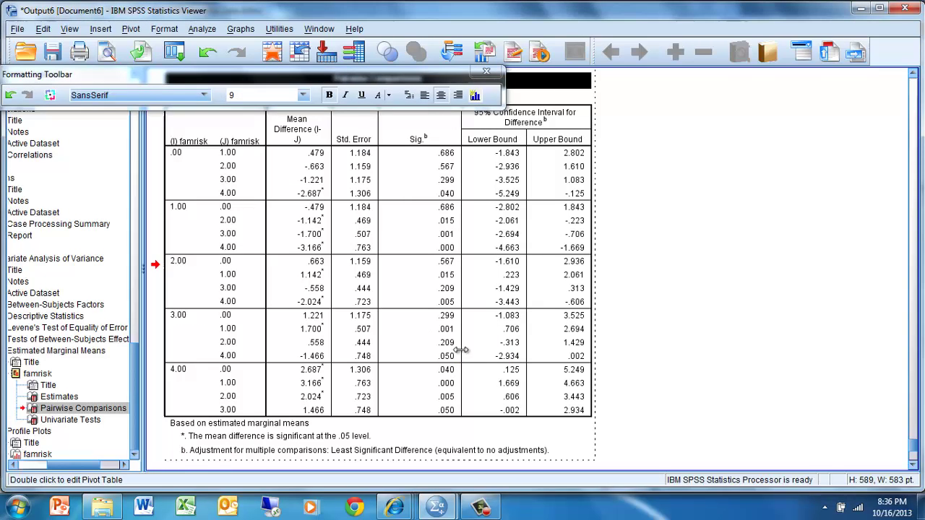
pyautogui.doubleClick(453, 357)
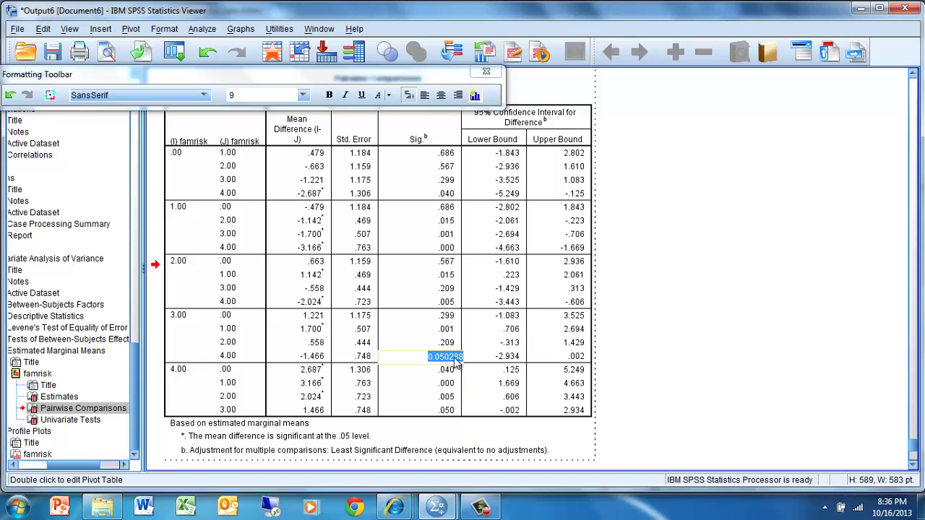
pyautogui.click(723, 343)
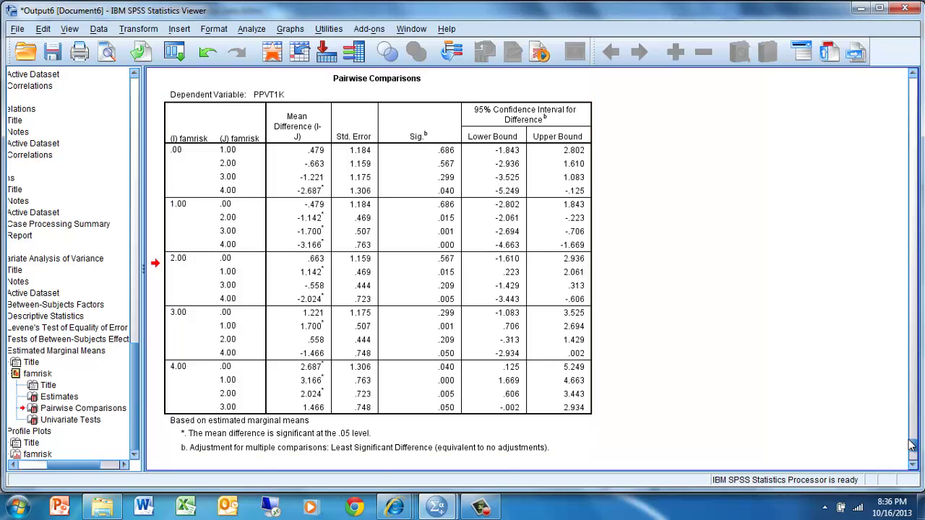
# - Scroll down to the PPVT1K profile plot by famrisk and dismiss the Windows colour-scheme prompt
pyautogui.moveTo(912, 447); pyautogui.dragTo(914, 466)
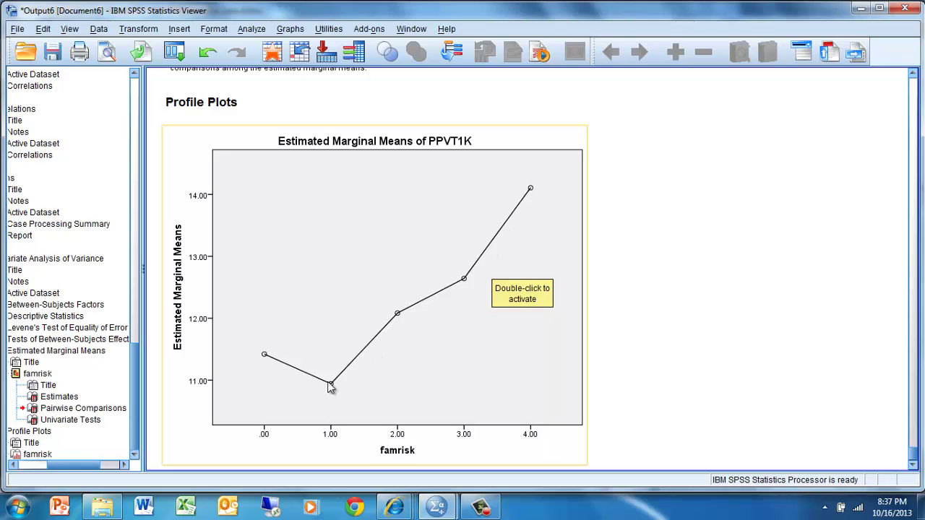
pyautogui.click(744, 345)
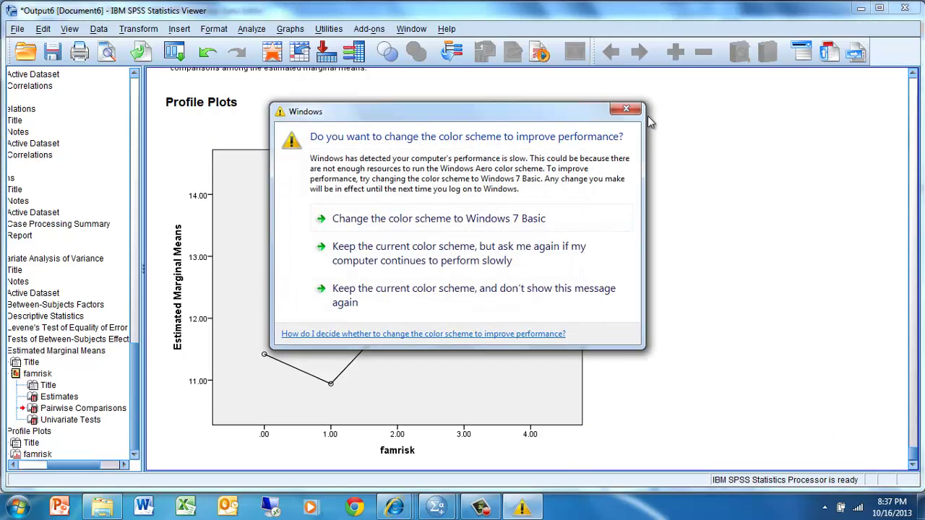
pyautogui.click(626, 109)
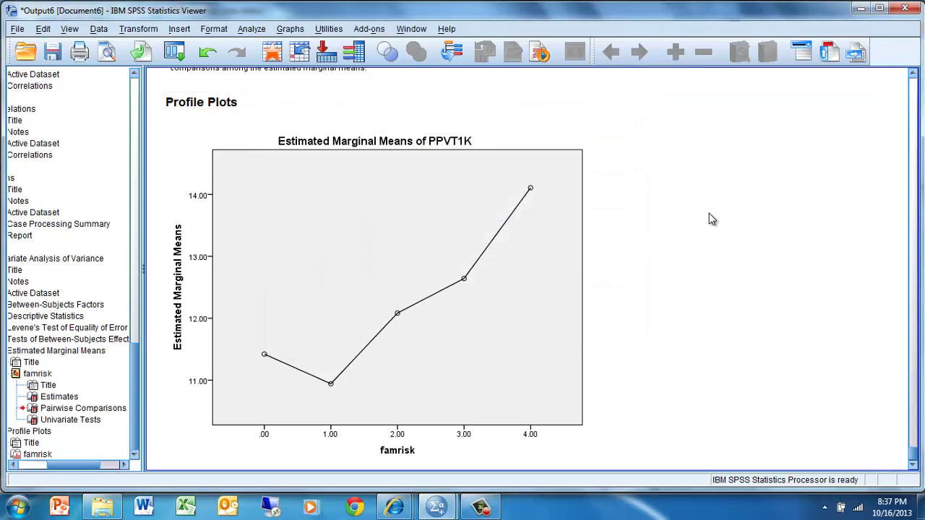